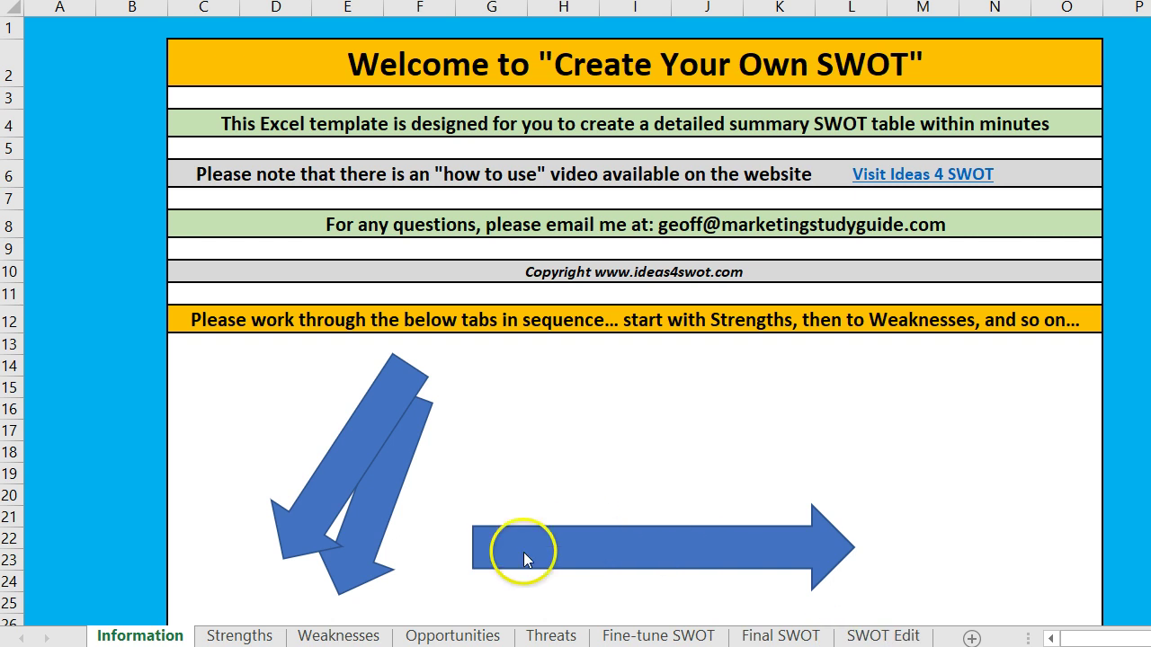
On the Strengths sheet, mark Ability to predict future trends and Efficient logistics system as Yes
left_click(252, 636)
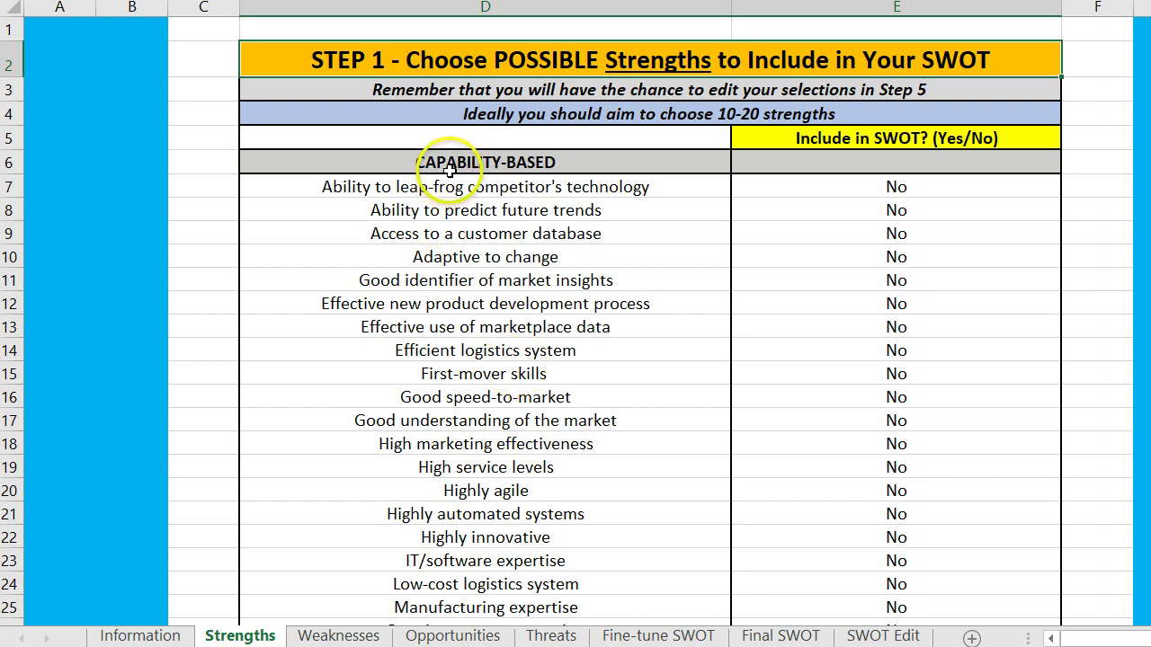
scroll(445, 180, "down", 7)
scroll(441, 201, "down", 12)
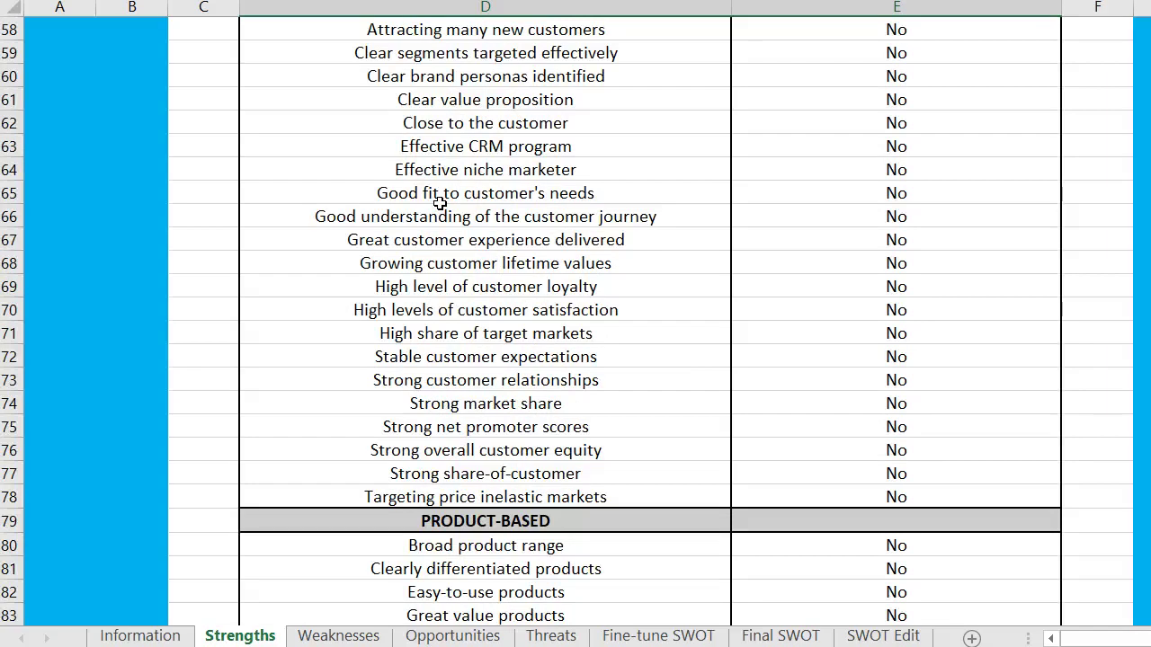
scroll(439, 203, "up", 19)
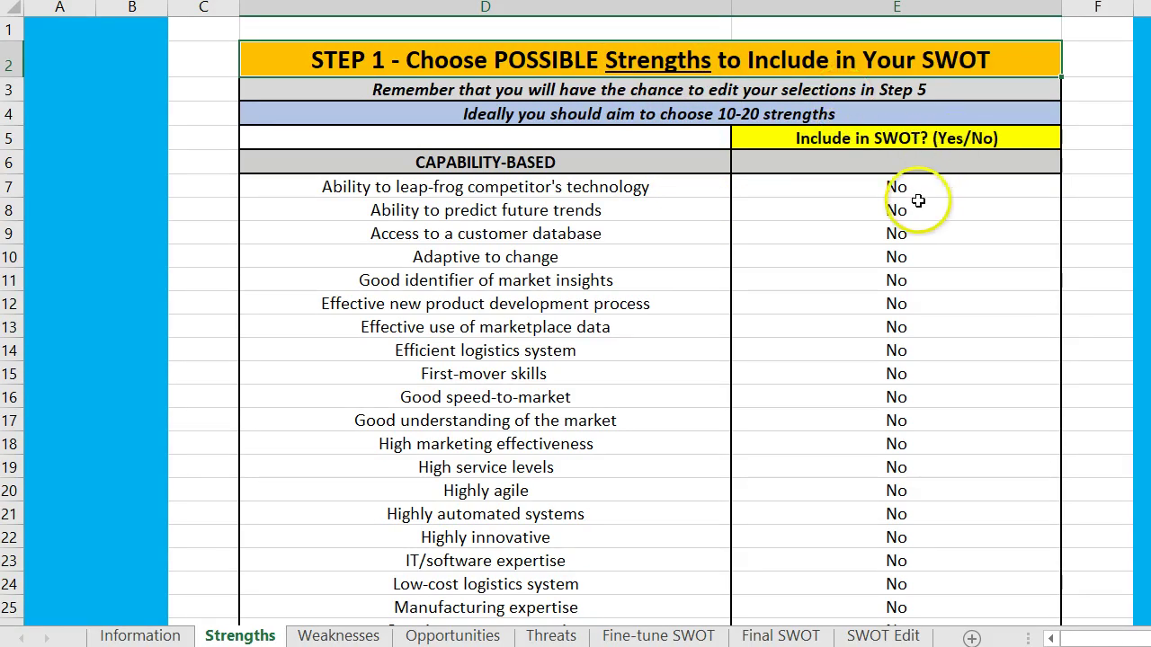
left_click(960, 209)
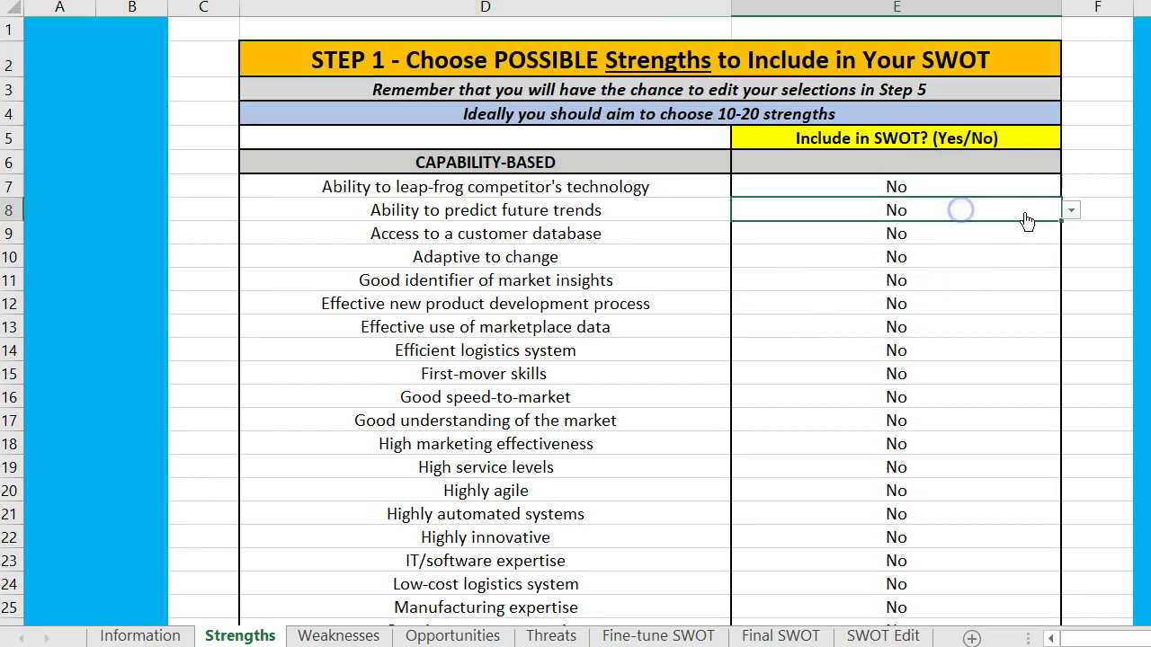
left_click(1070, 211)
left_click(1022, 228)
left_click(954, 350)
left_click(1070, 351)
left_click(1020, 369)
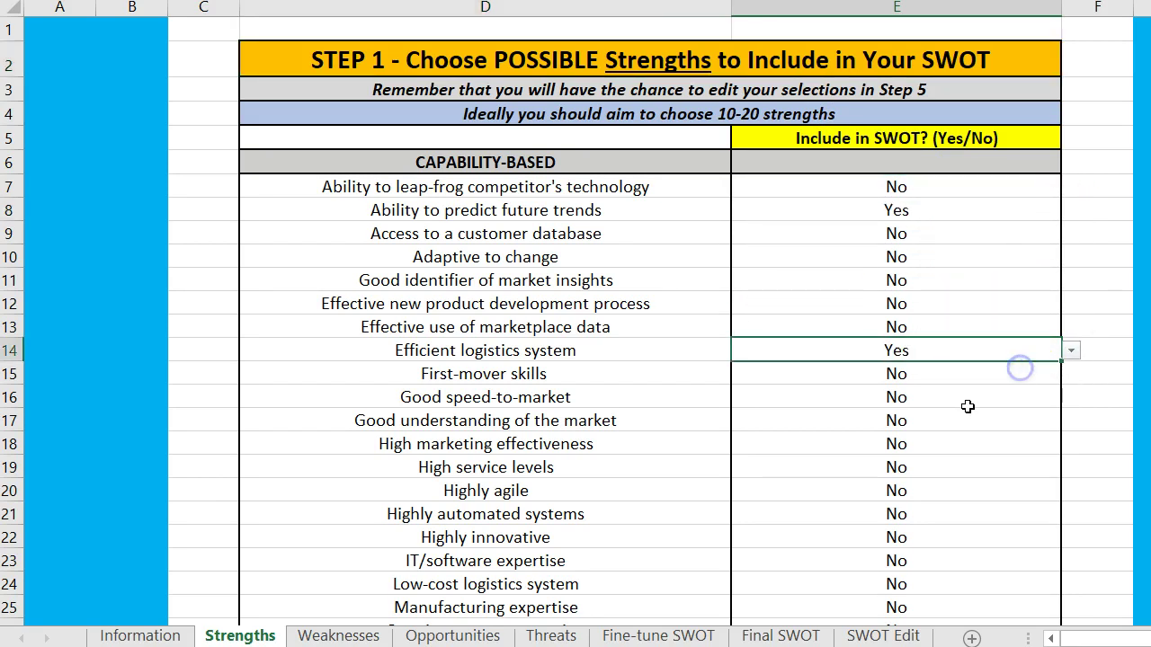
Mark Highly cost efficient and High quality staff as Yes
scroll(988, 386, "down", 3)
scroll(964, 407, "down", 6)
left_click(868, 290)
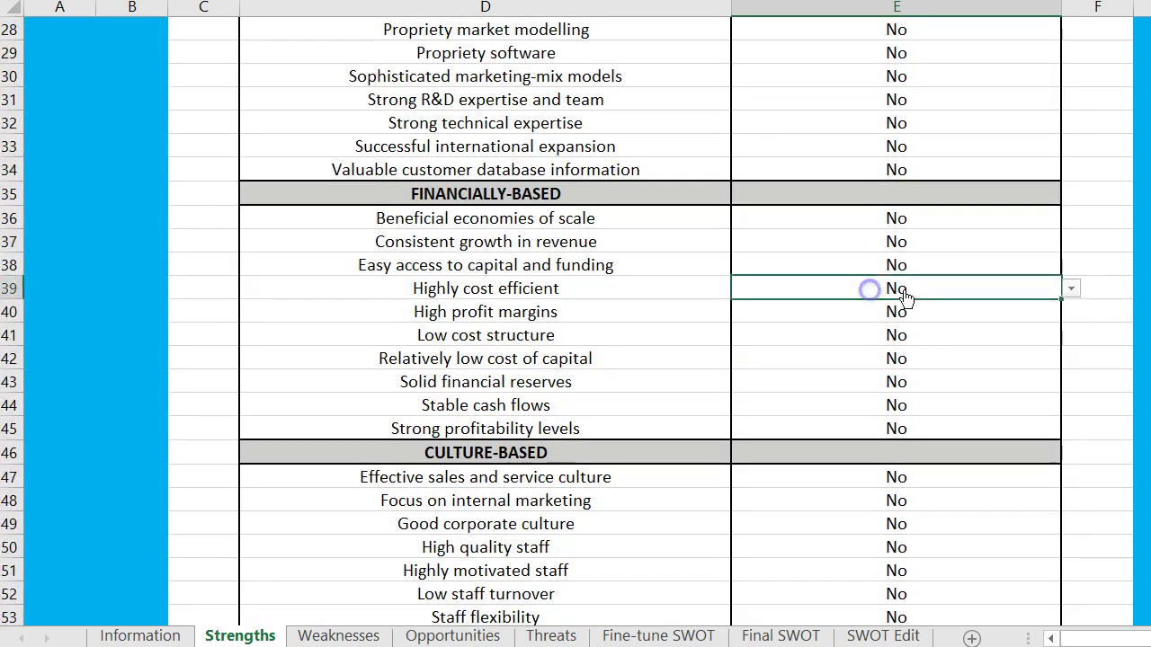
left_click(1070, 288)
left_click(1034, 306)
scroll(896, 360, "down", 4)
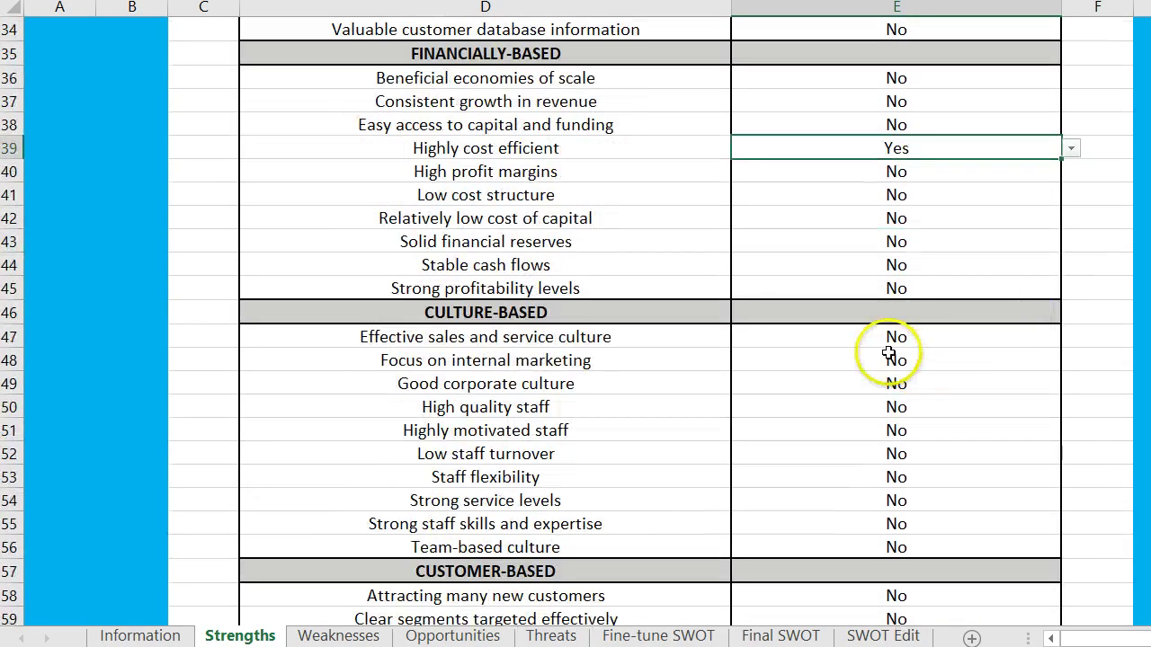
left_click(931, 270)
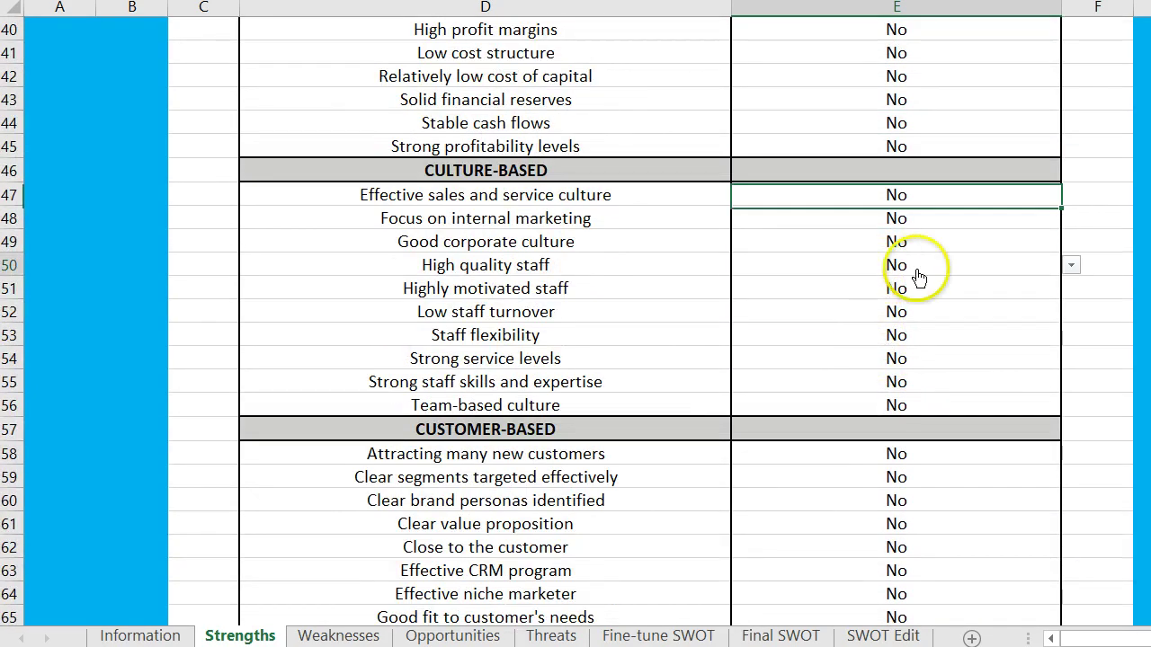
left_click(1069, 267)
left_click(1014, 284)
Mark Clear value proposition, Clearly differentiated products and Highly convenient locations as Yes
scroll(719, 347, "down", 2)
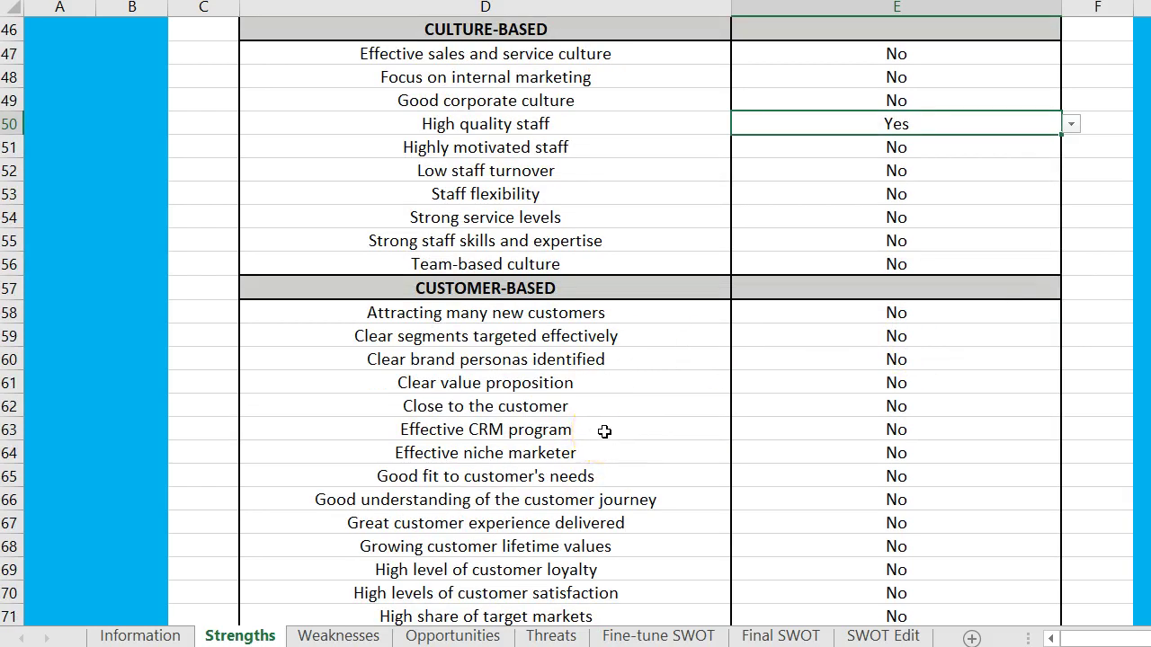
left_click(956, 389)
left_click(1070, 385)
left_click(989, 398)
scroll(941, 418, "down", 6)
left_click(981, 428)
left_click(1070, 430)
left_click(988, 450)
scroll(983, 457, "down", 7)
left_click(971, 430)
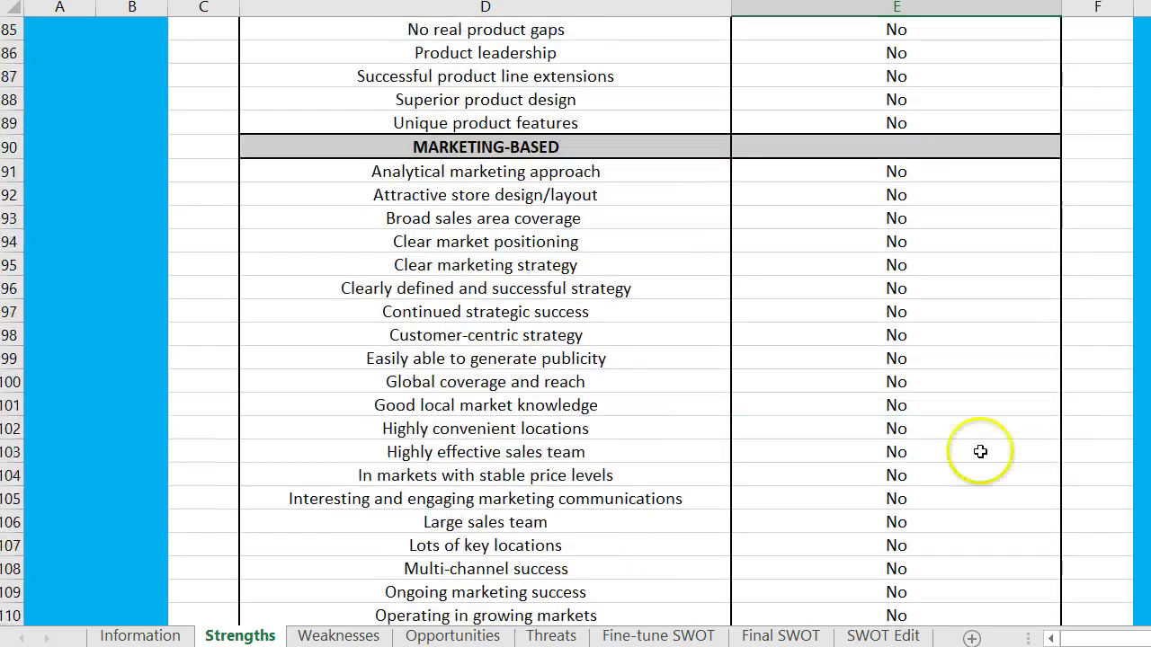
left_click(1070, 439)
left_click(990, 450)
Mark the strong corporate social responsibility strength and Strong social media engagement as Yes
scroll(989, 458, "down", 3)
scroll(989, 460, "down", 5)
left_click(946, 426)
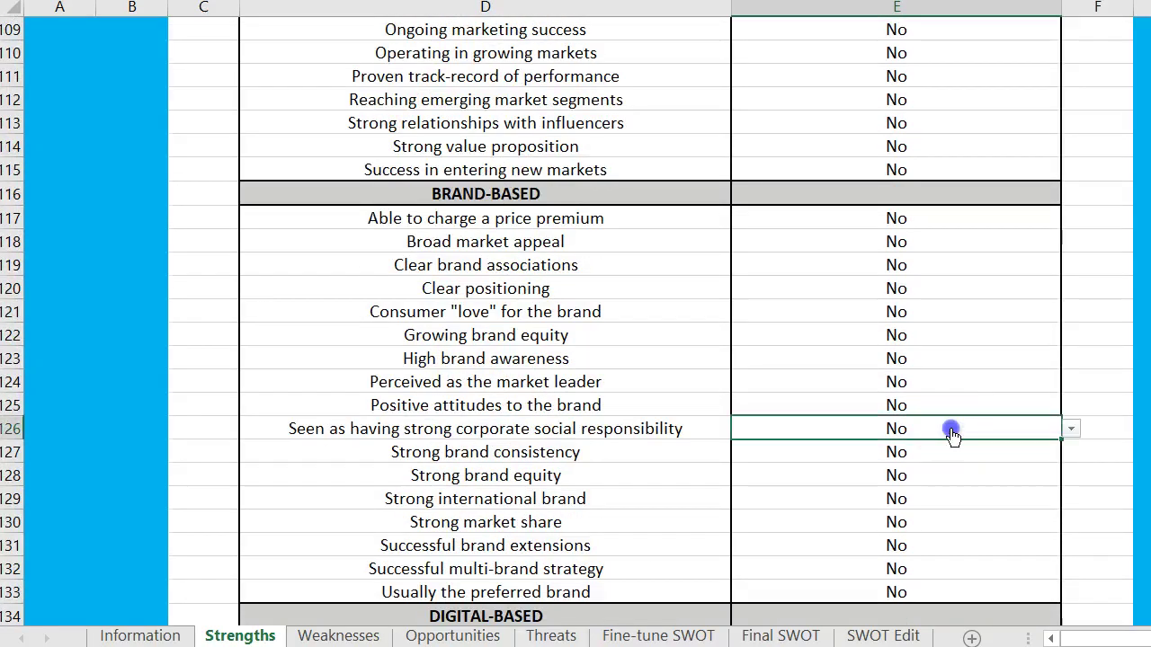
left_click(1068, 432)
left_click(993, 450)
scroll(992, 452, "down", 7)
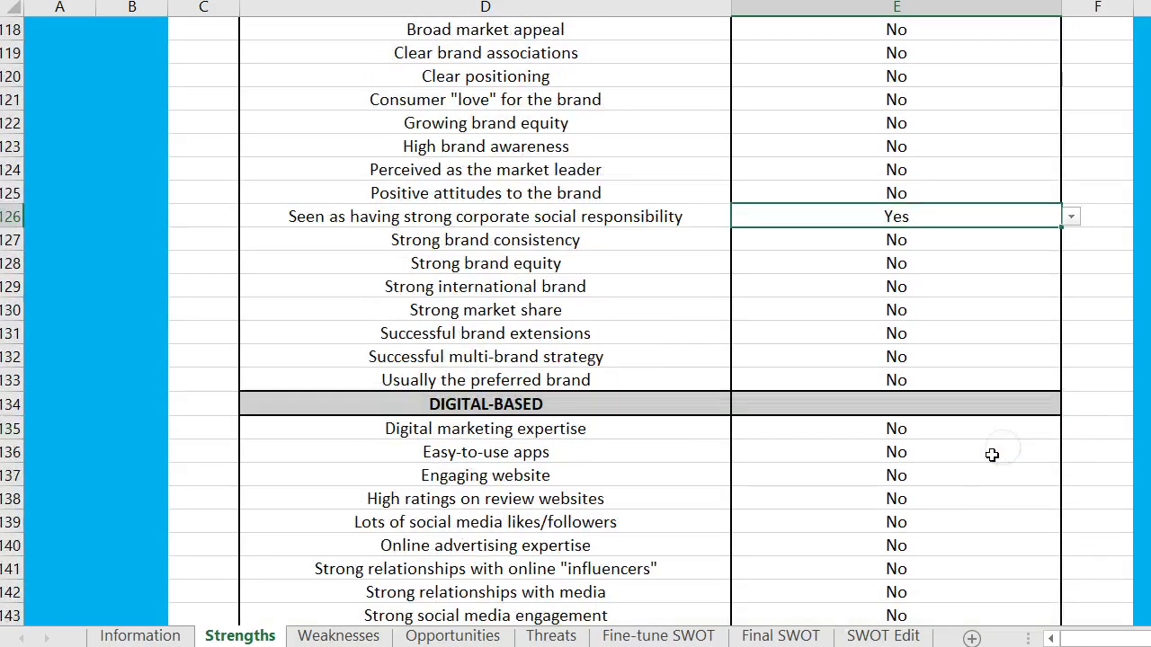
left_click(936, 337)
left_click(1070, 335)
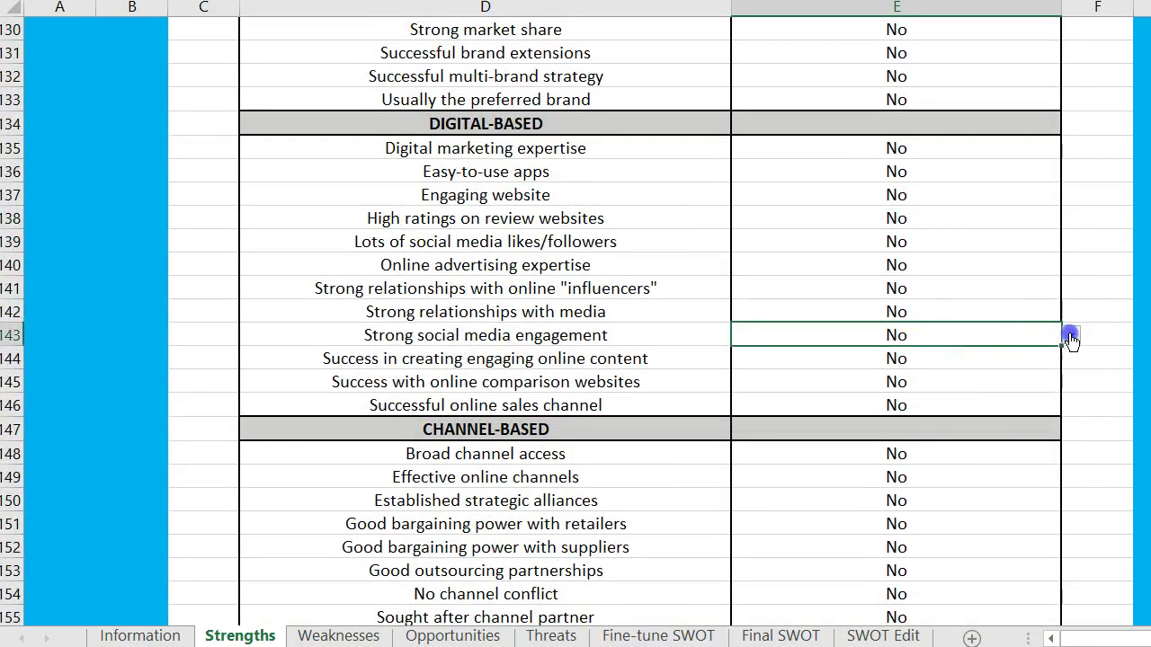
left_click(994, 355)
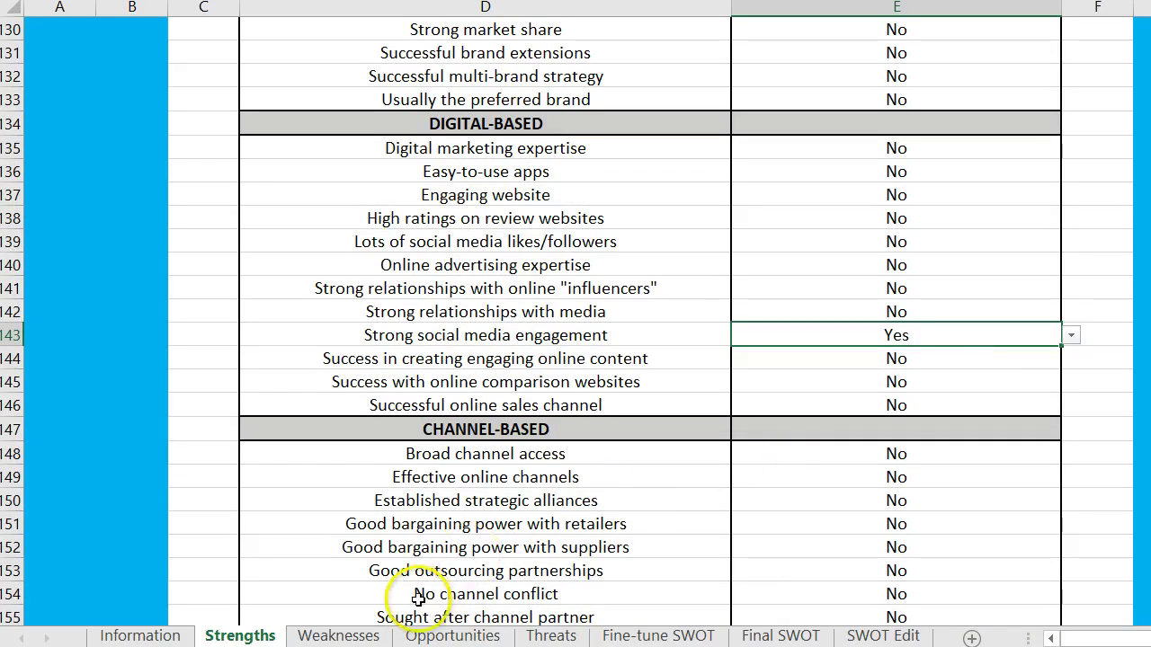
On the Weaknesses sheet, mark Poor service levels and High cost structure as Yes
left_click(350, 636)
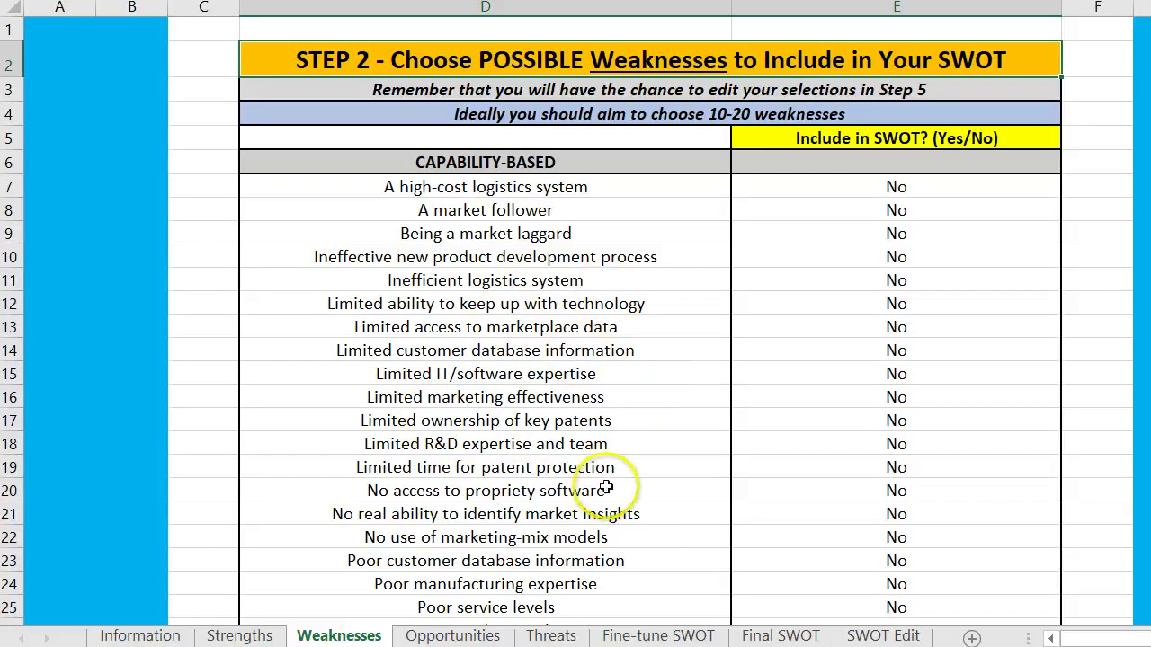
scroll(606, 486, "down", 6)
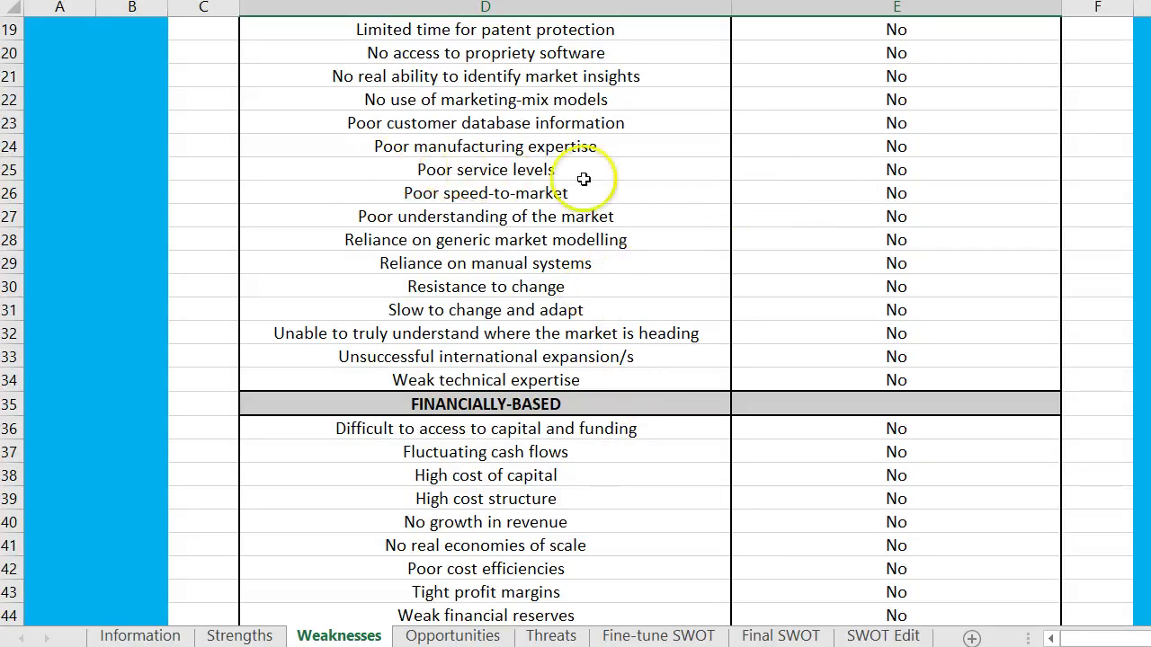
left_click(998, 173)
left_click(1070, 173)
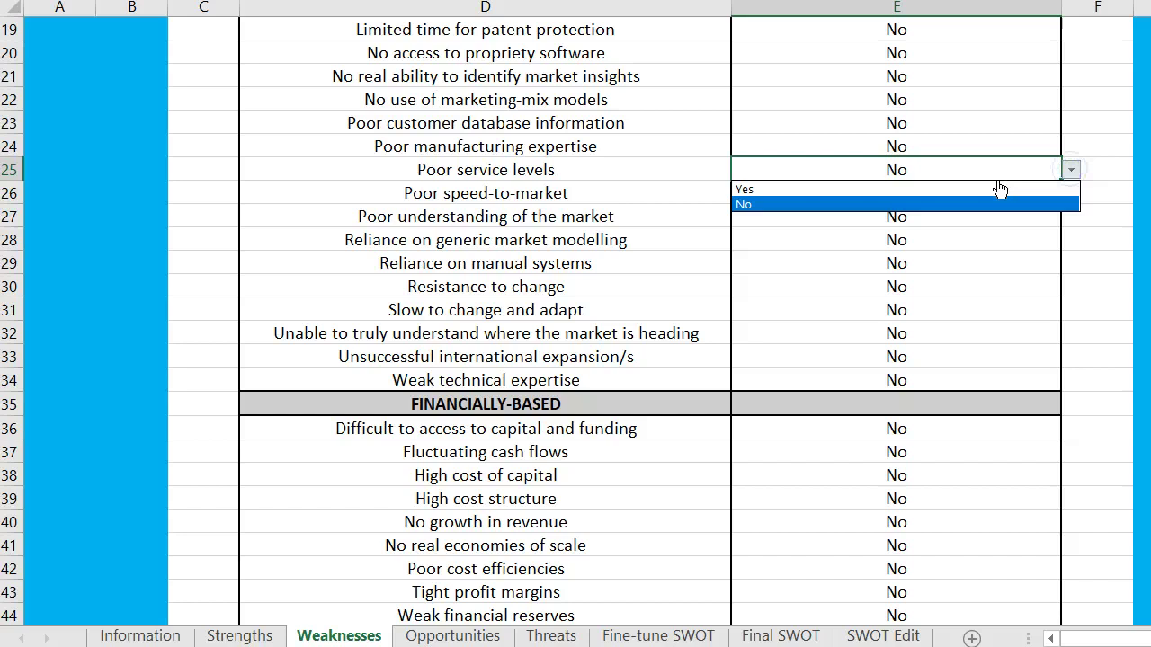
left_click(996, 189)
left_click(836, 505)
left_click(1070, 499)
left_click(979, 515)
Mark No global access or reach and Recent failed brand extensions as Yes
scroll(925, 517, "down", 3)
scroll(925, 517, "down", 15)
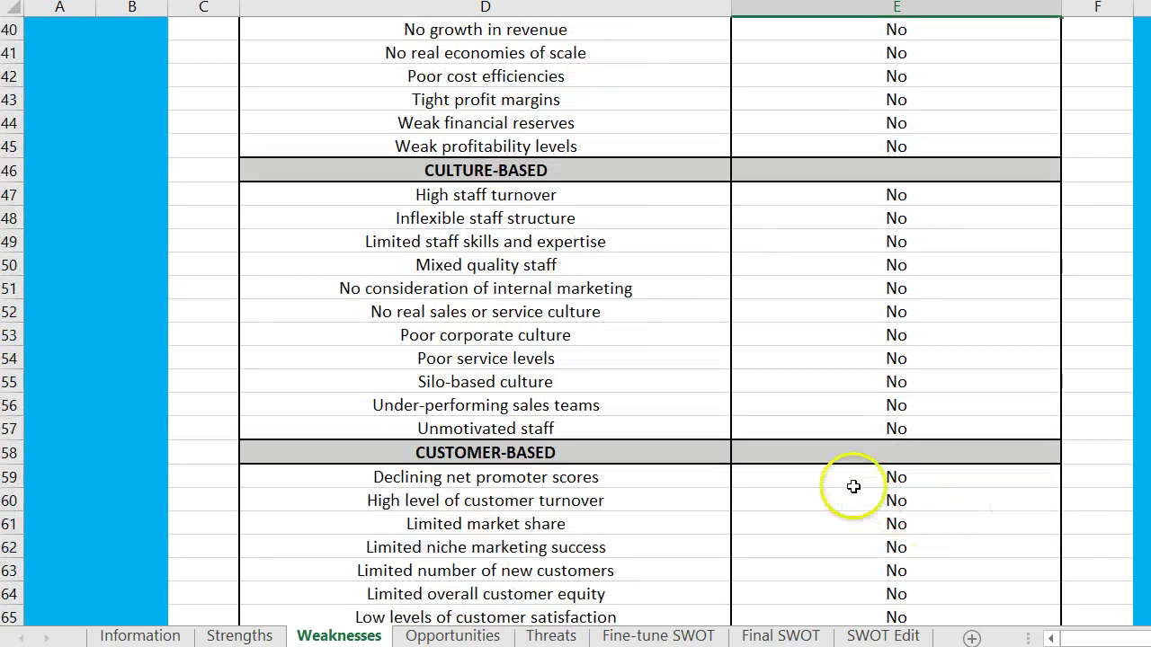
scroll(688, 437, "down", 5)
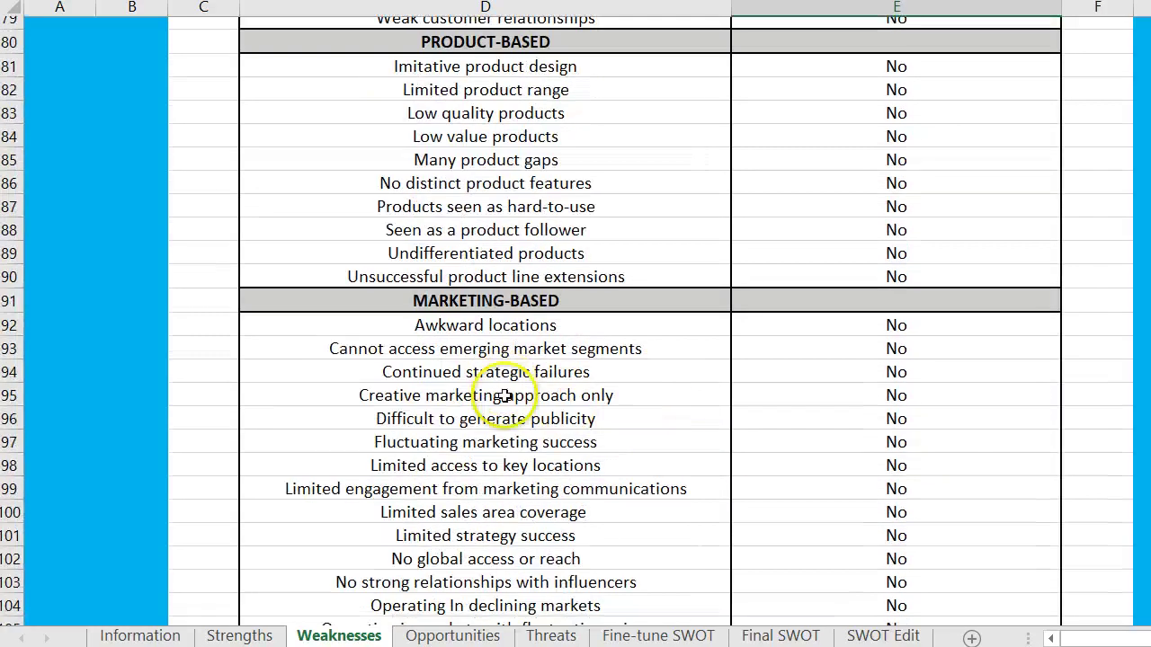
left_click(886, 364)
left_click(1069, 358)
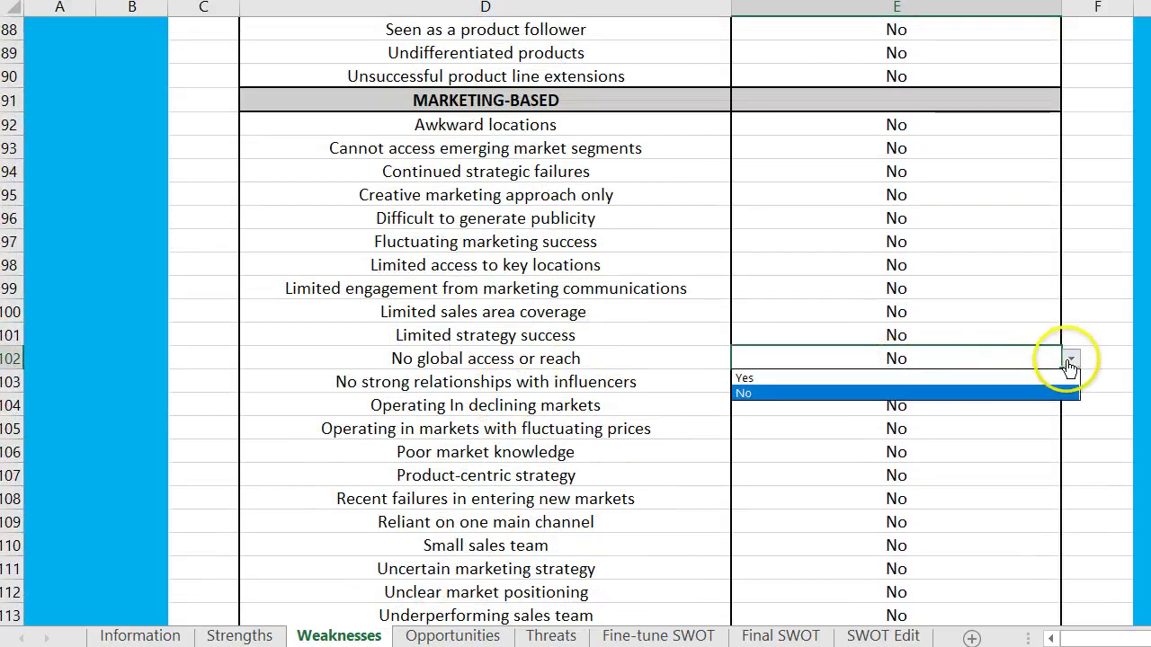
left_click(1030, 373)
scroll(969, 408, "down", 7)
scroll(969, 408, "down", 1)
left_click(966, 356)
left_click(1071, 359)
left_click(1038, 382)
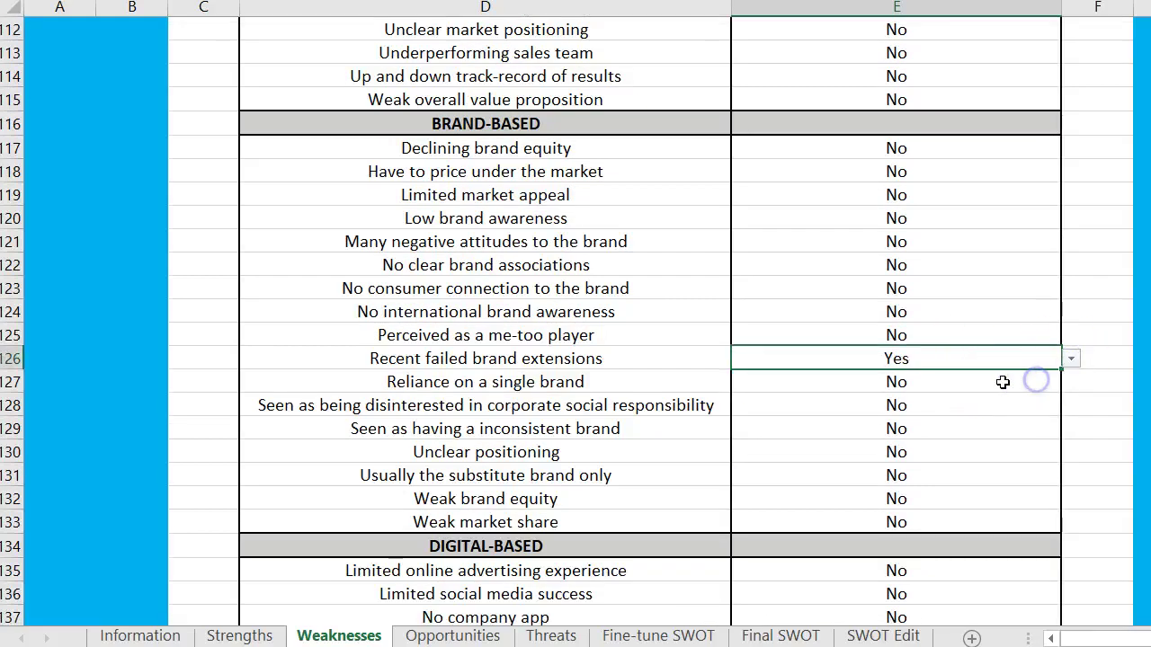
Mark Dynamic competitive landscape as Yes, then go to the Opportunities sheet
scroll(660, 472, "down", 8)
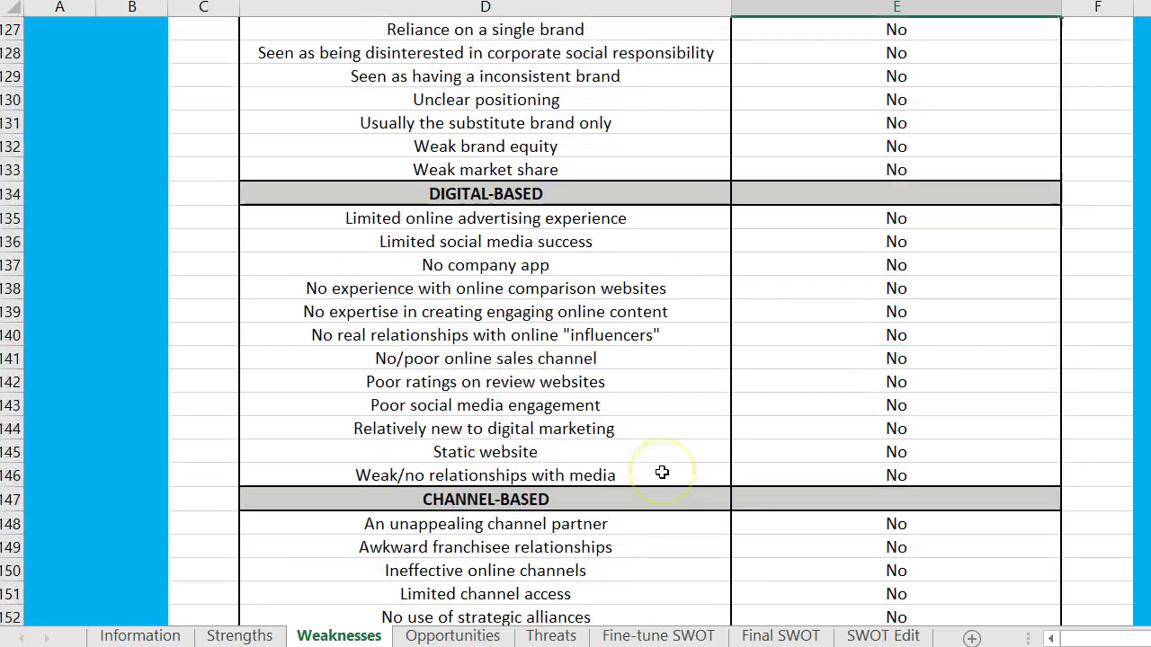
scroll(869, 378, "down", 4)
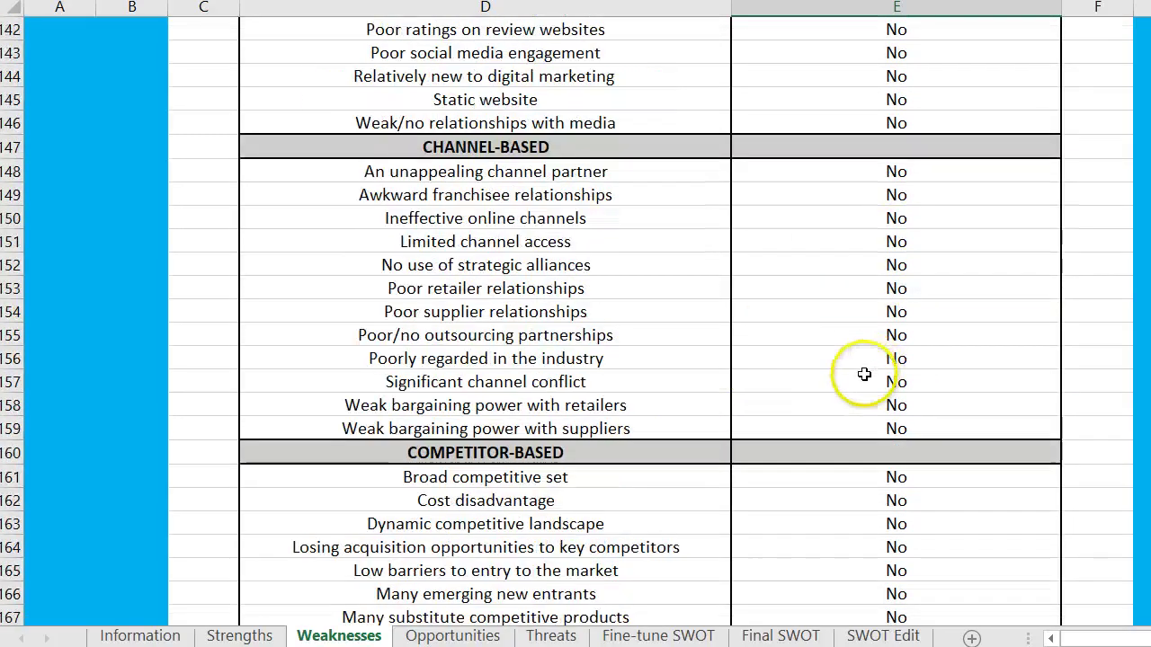
left_click(860, 382)
left_click(1069, 382)
left_click(994, 399)
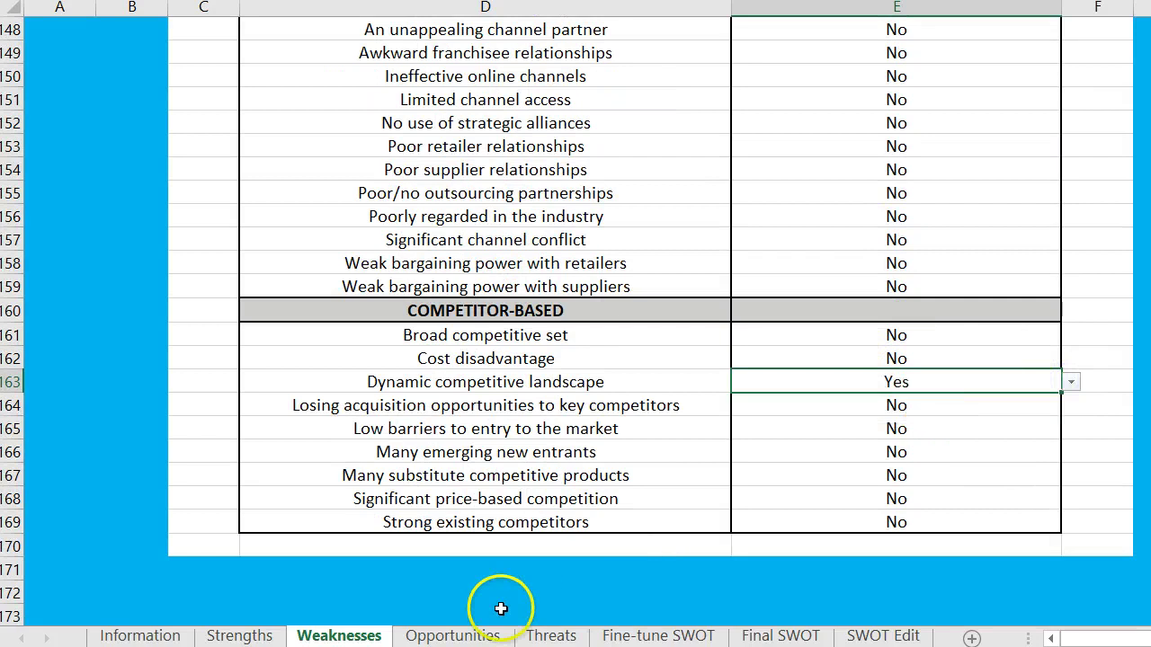
left_click(460, 633)
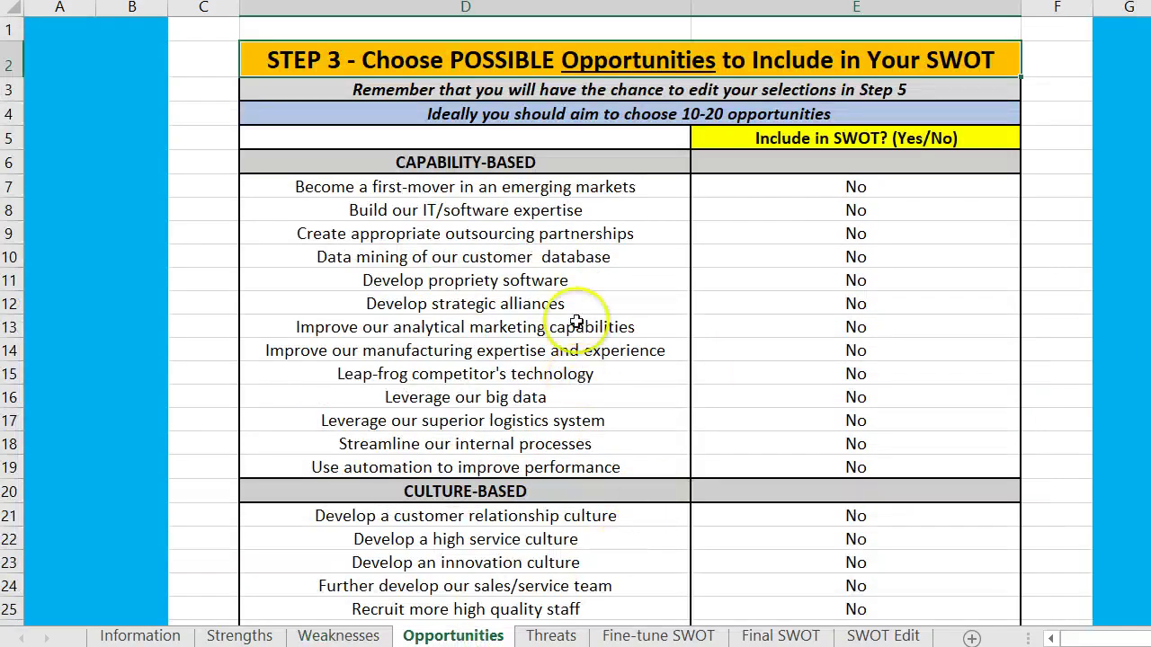
Mark Develop strategic alliances and Develop an innovation culture as Yes opportunities
left_click(824, 306)
left_click(1030, 304)
left_click(944, 320)
key("Down")
key("Down")
key("Down")
left_click(855, 562)
left_click(1030, 563)
left_click(940, 582)
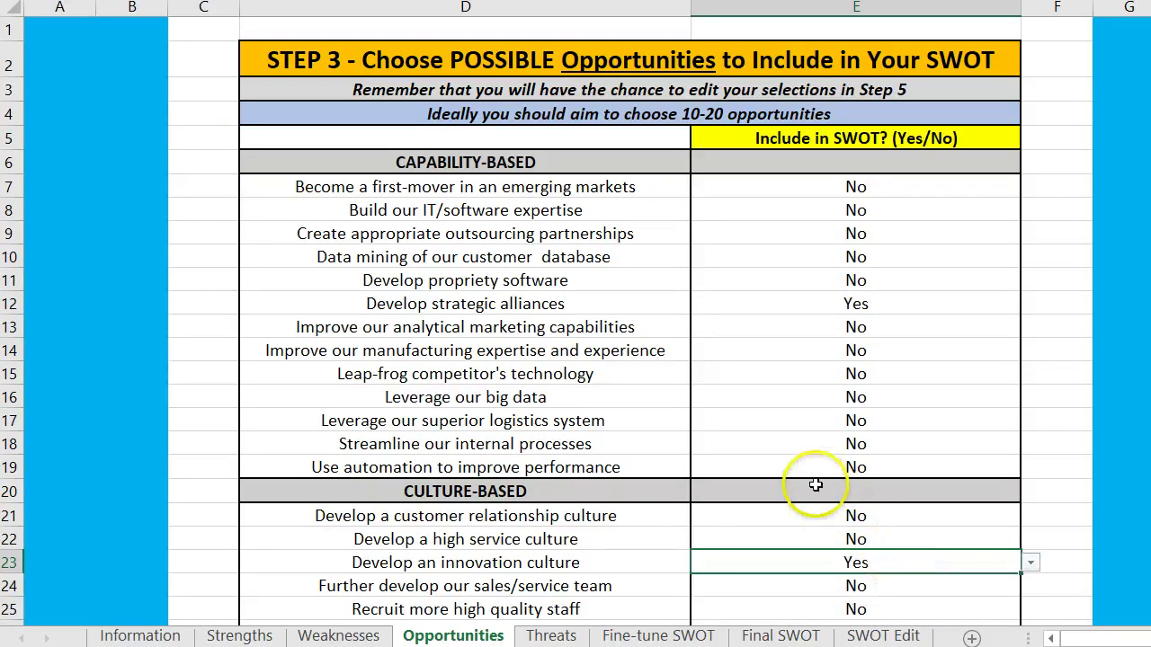
On the Threats sheet, mark High staff turnover as Yes
left_click(533, 636)
left_click(855, 325)
left_click(1031, 329)
left_click(978, 346)
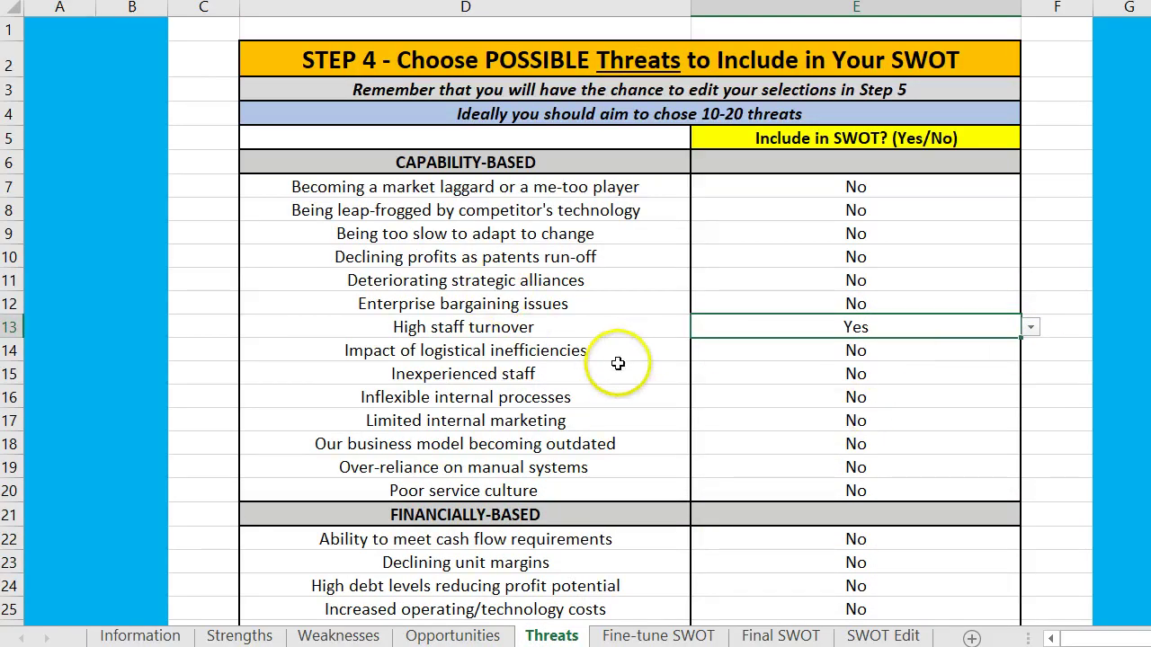
Mark Falling brand awareness and Weak bargaining power abused by suppliers as Yes threats
scroll(619, 361, "down", 20)
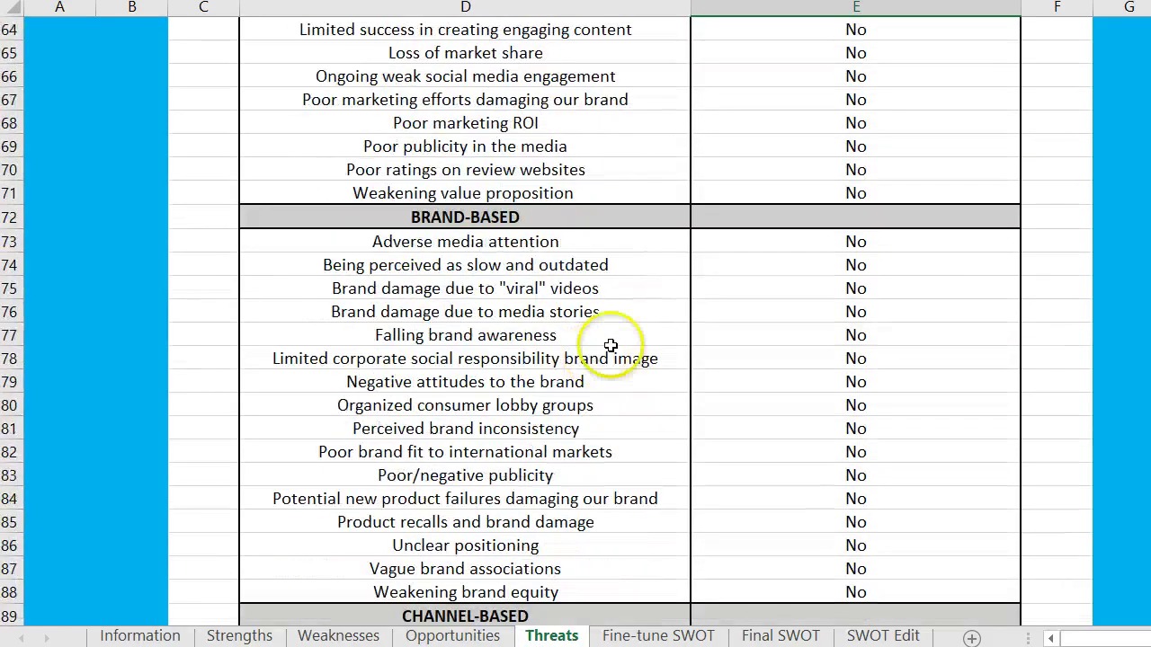
left_click(983, 339)
left_click(1032, 334)
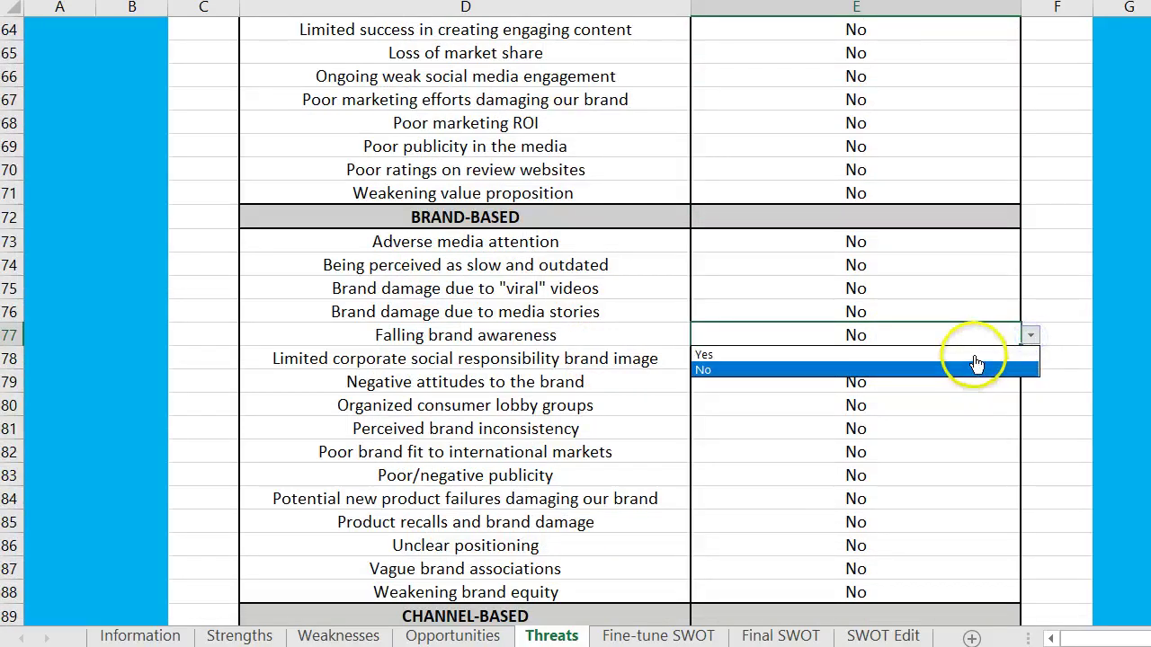
left_click(976, 354)
scroll(944, 377, "down", 6)
left_click(935, 381)
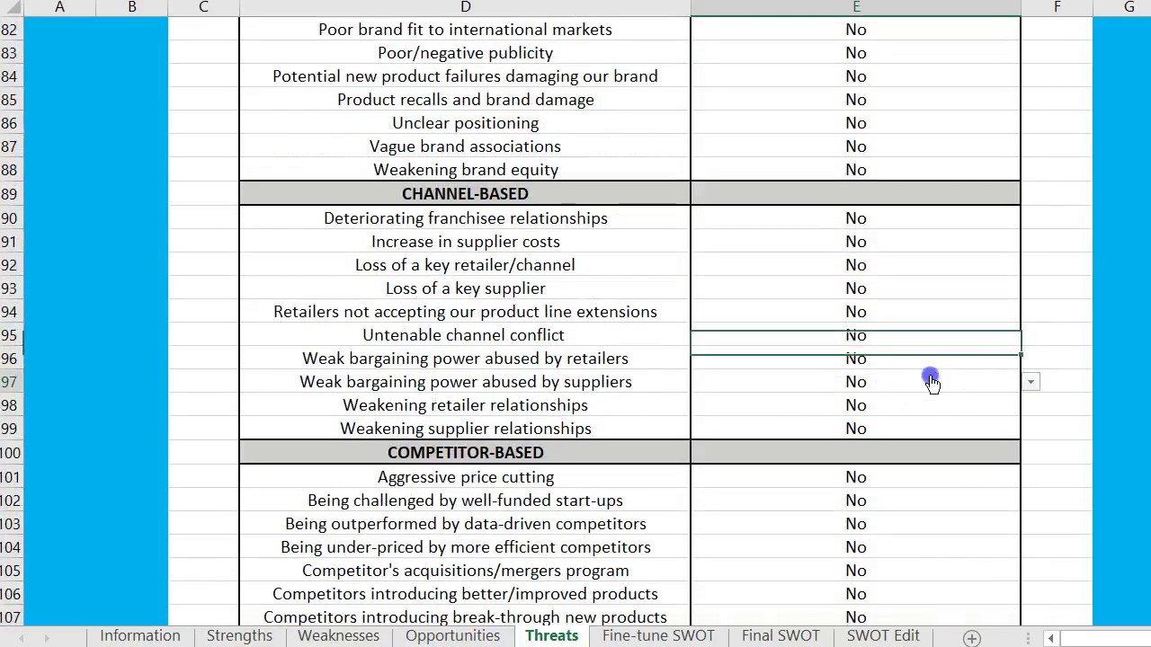
left_click(1031, 382)
left_click(958, 397)
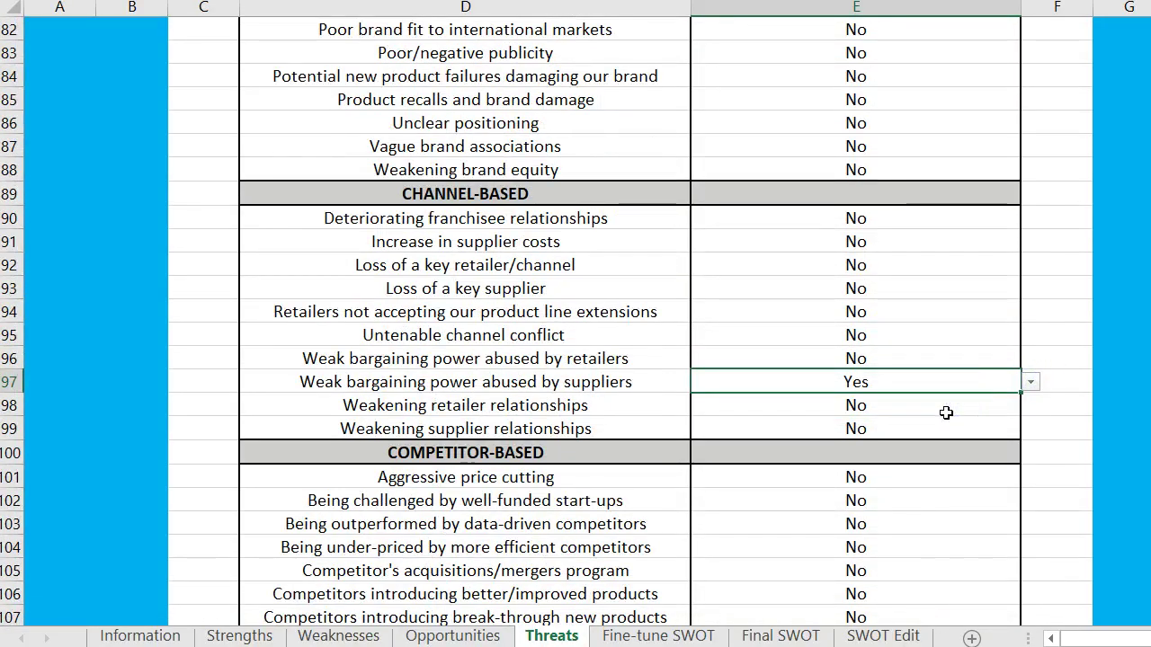
left_click(772, 553)
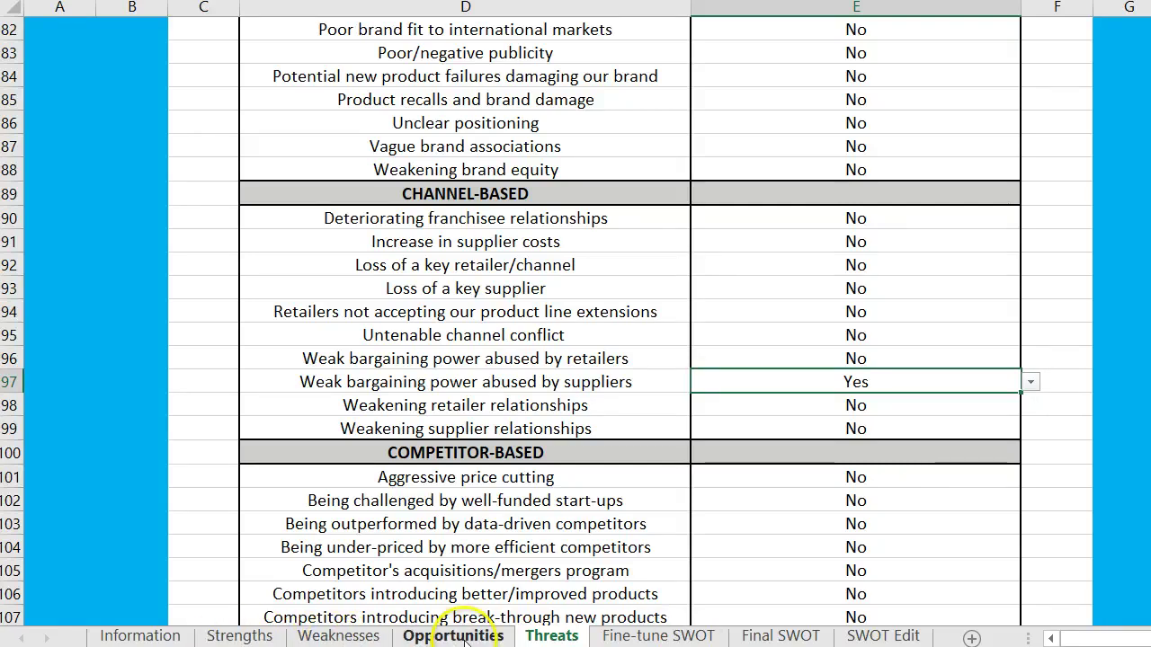
Review the Fine-tune SWOT sheet's 9 strengths, 5 weaknesses, 2 opportunities and 3 threats
left_click(656, 636)
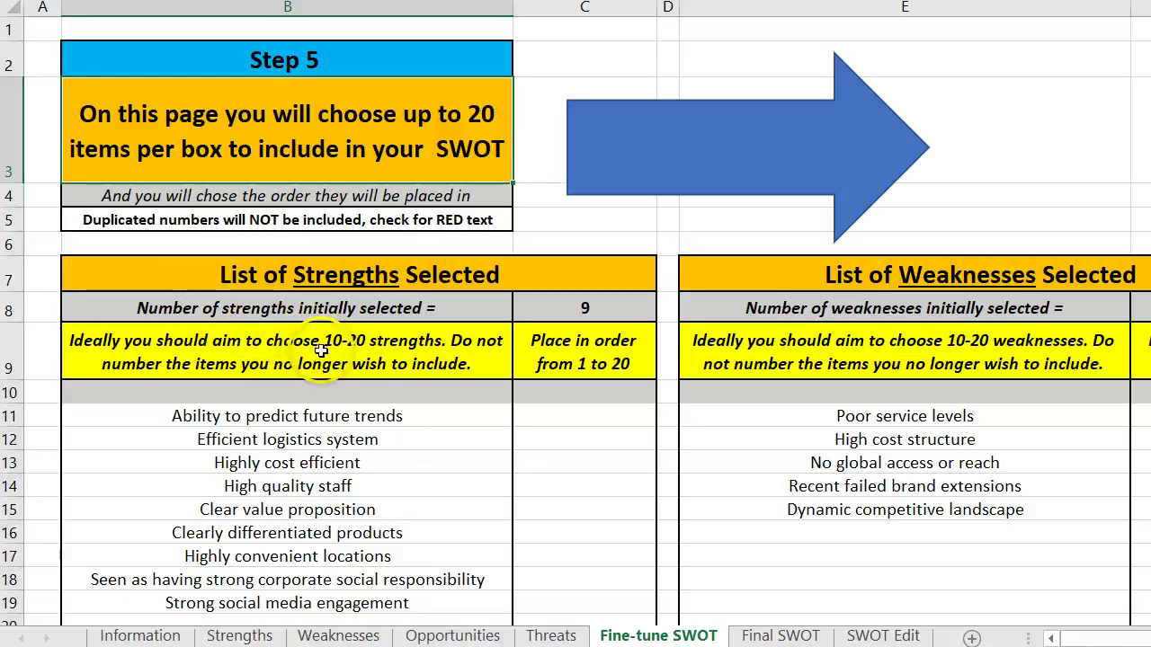
scroll(321, 350, "down", 1)
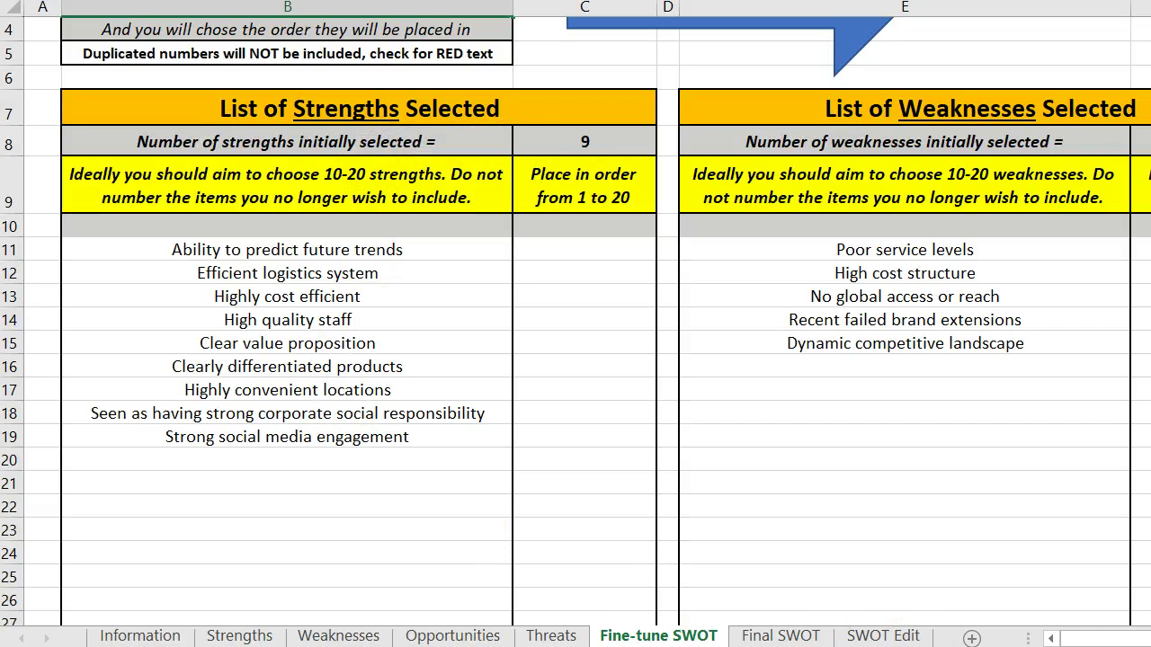
scroll(575, 314, "right", 3)
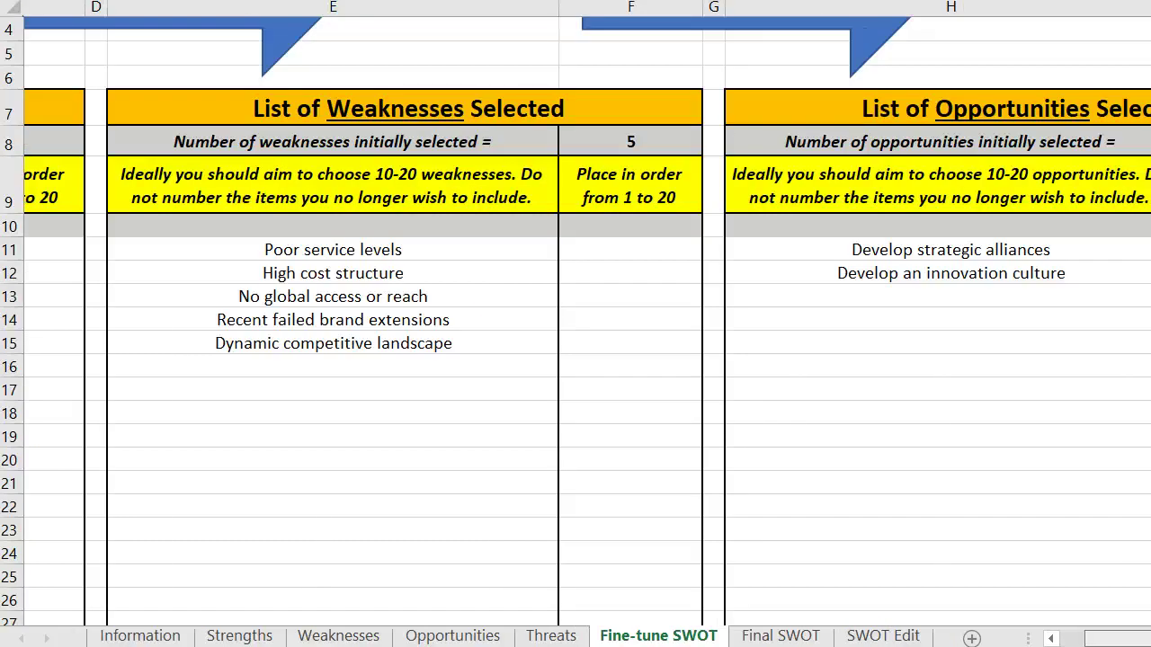
scroll(575, 323, "right", 5)
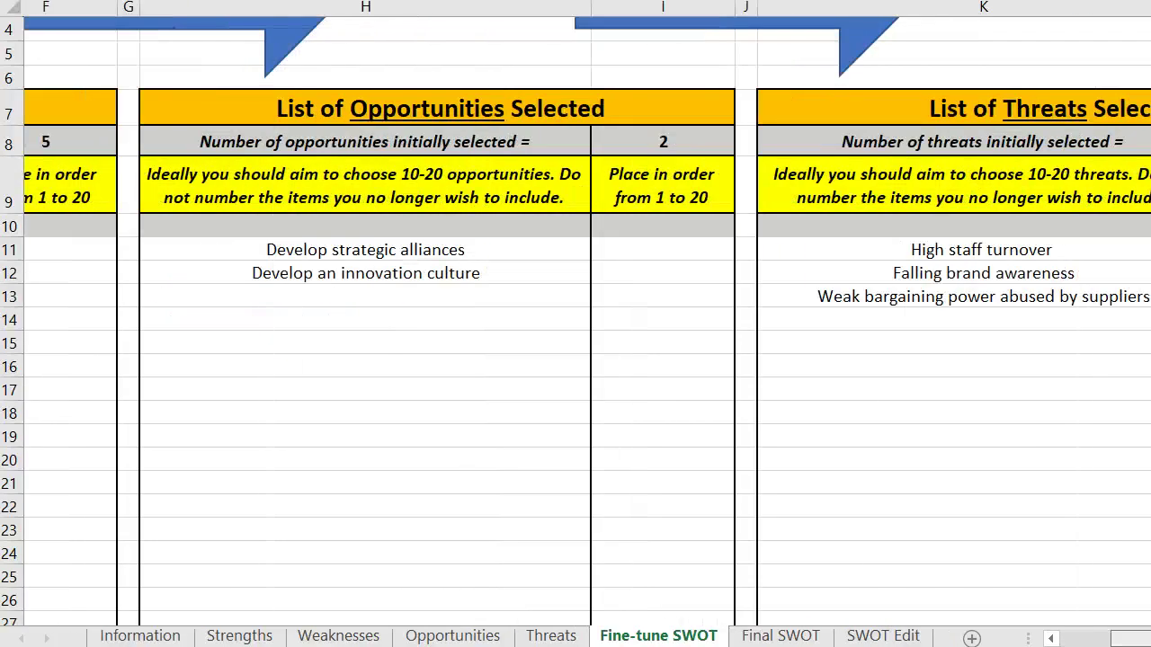
scroll(576, 323, "right", 3)
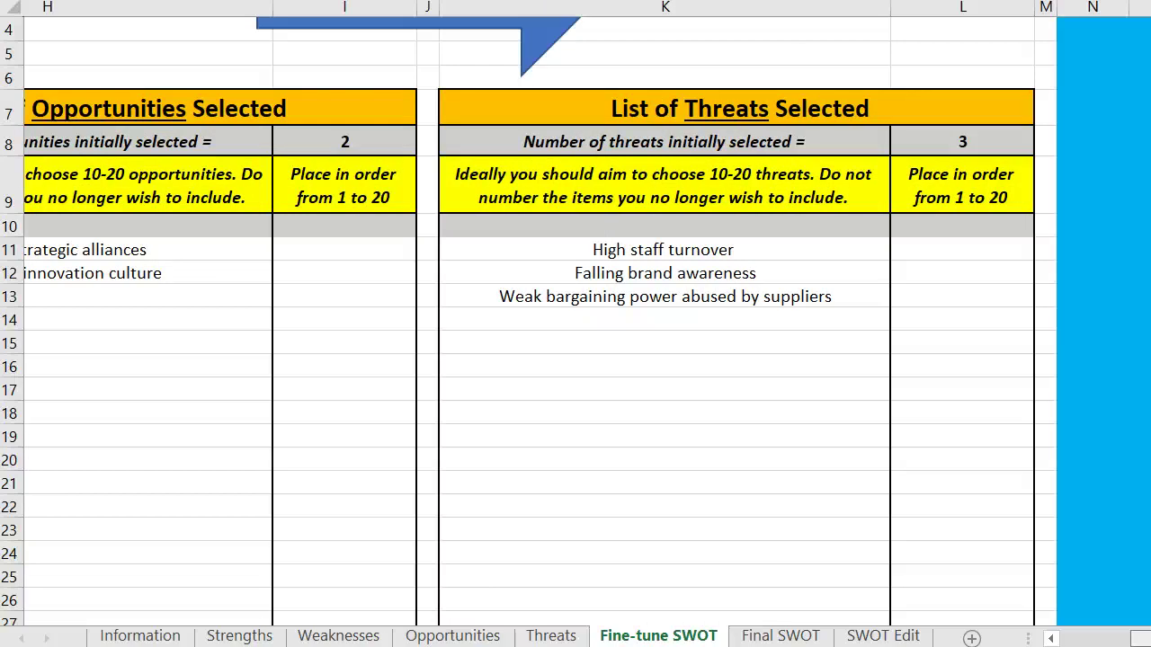
scroll(575, 324, "left", 8)
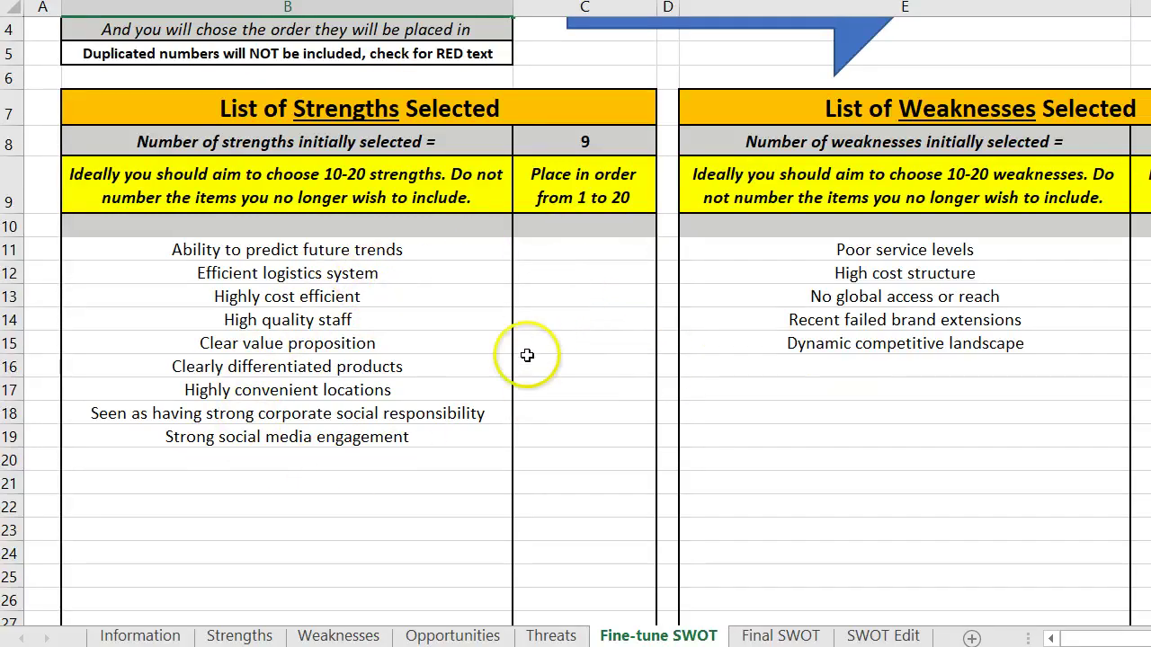
Number strengths in the order column: High quality staff 1, Efficient logistics system 2, Clearly differentiated products 3, Ability to predict future trends 7
left_click(572, 322)
key("Up")
key("Up")
type("2")
key("Down")
key("Down")
key("Down")
key("Down")
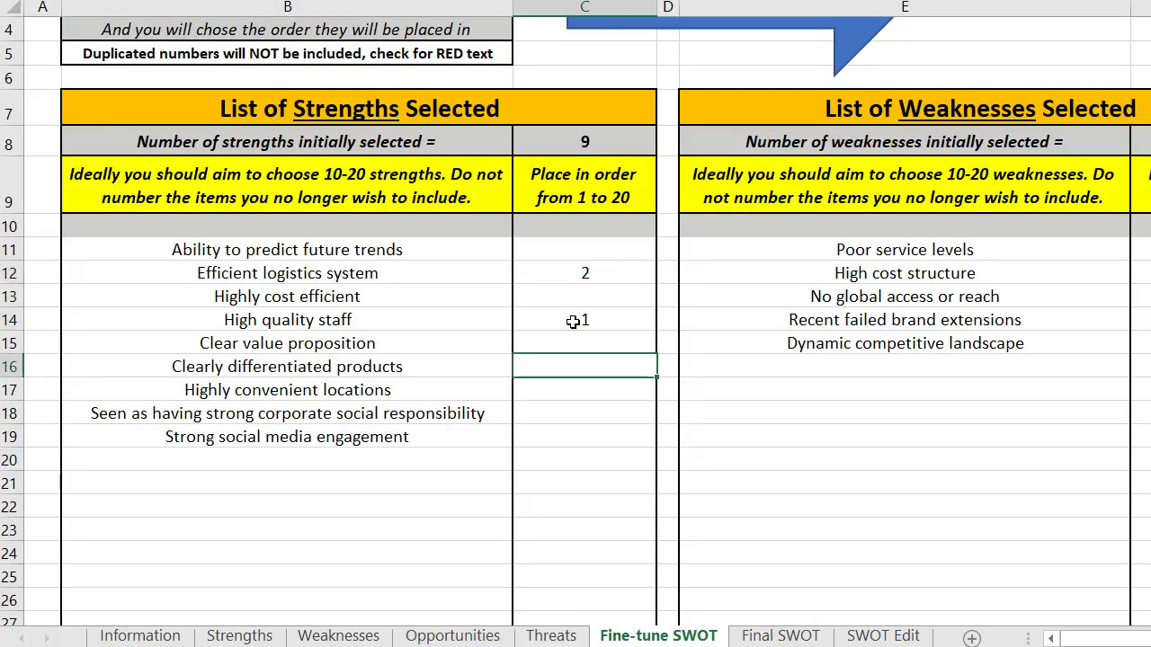
key("Return")
key("Return")
key("Return")
type("6")
left_click(620, 245)
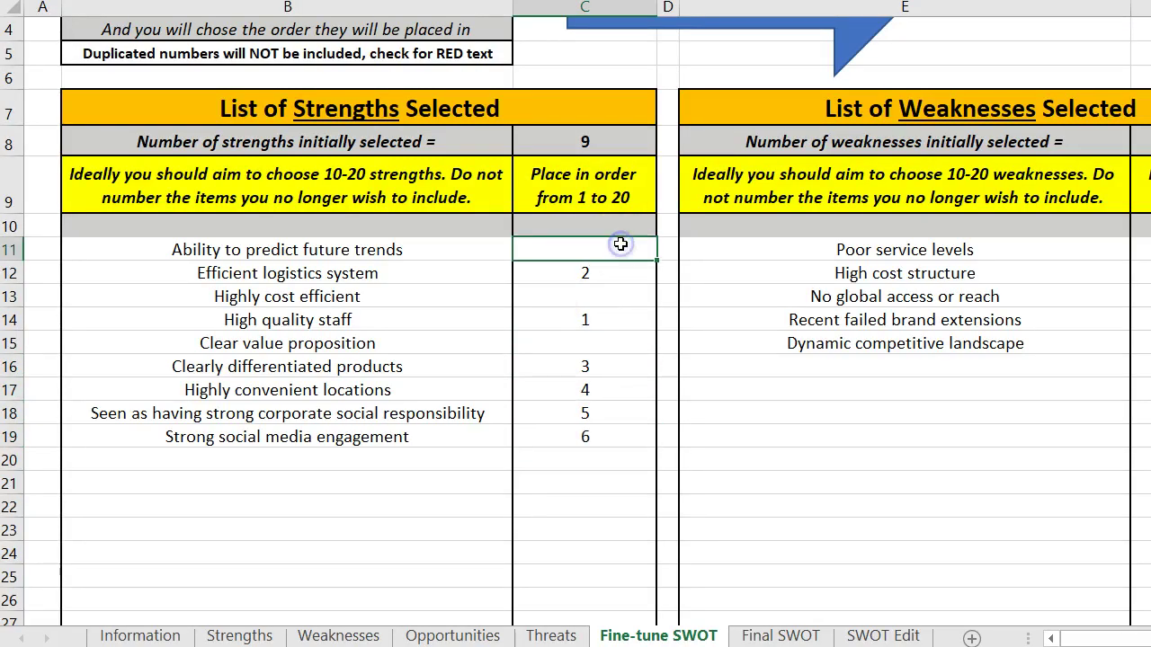
key("Return")
key("Return")
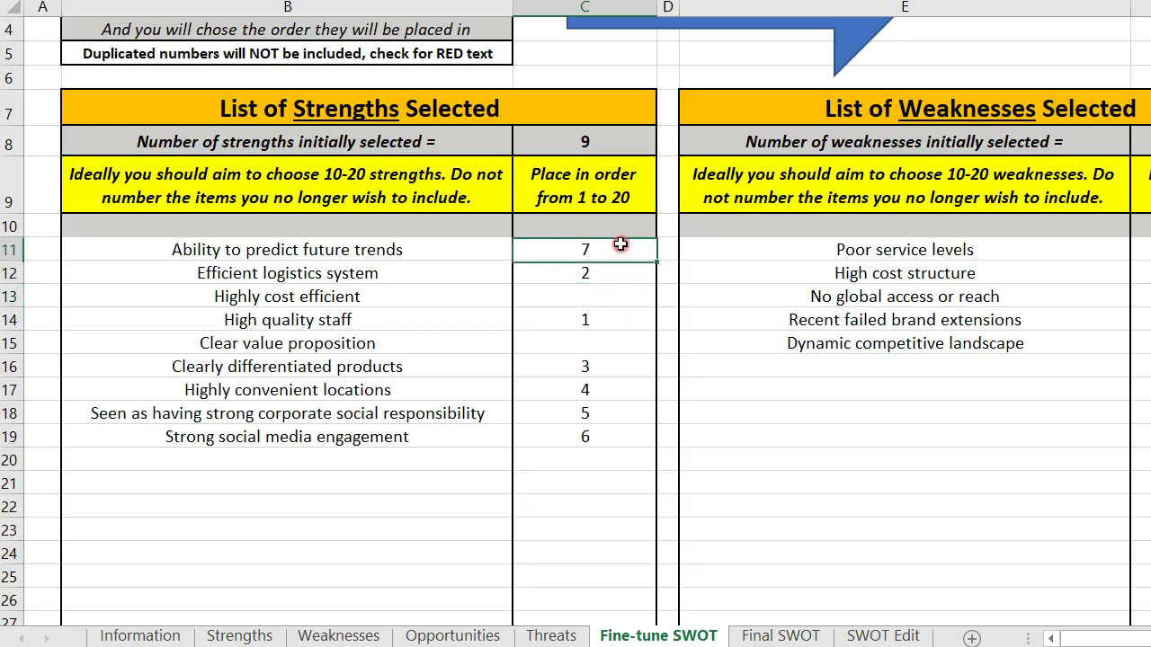
Give Clear value proposition order number 9 and review the strengths list
right_click(622, 248)
left_click(606, 289)
left_click(607, 294)
left_click(589, 339)
left_click(589, 368)
left_click(593, 340)
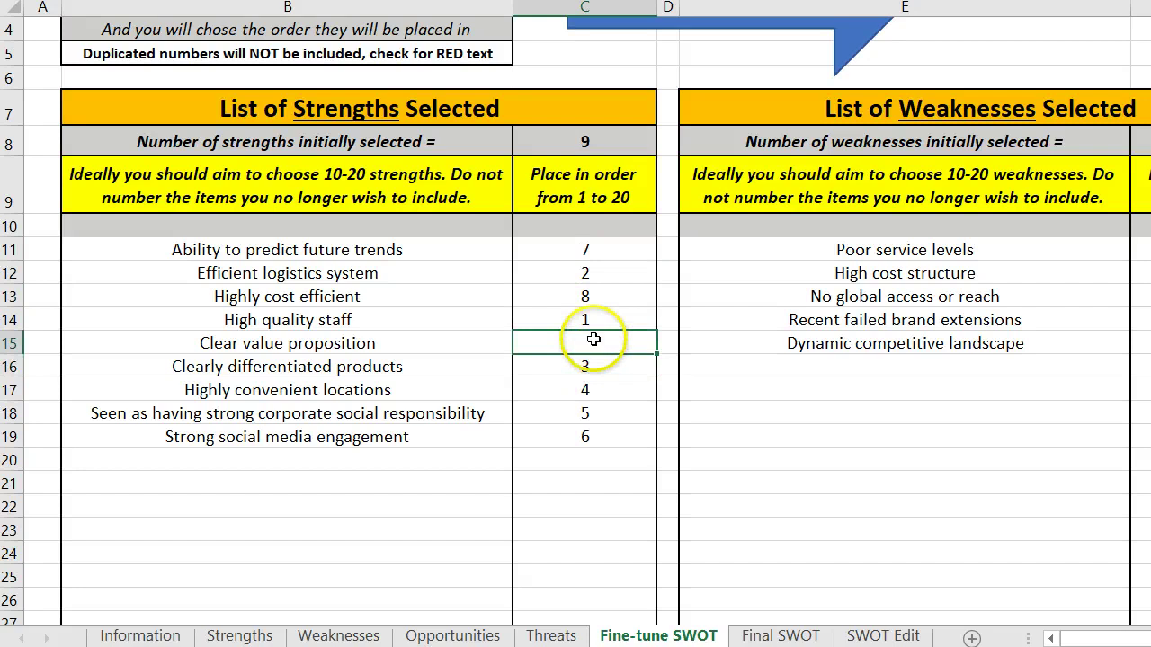
type("9")
key("Return")
scroll(419, 437, "down", 1)
scroll(329, 428, "down", 1)
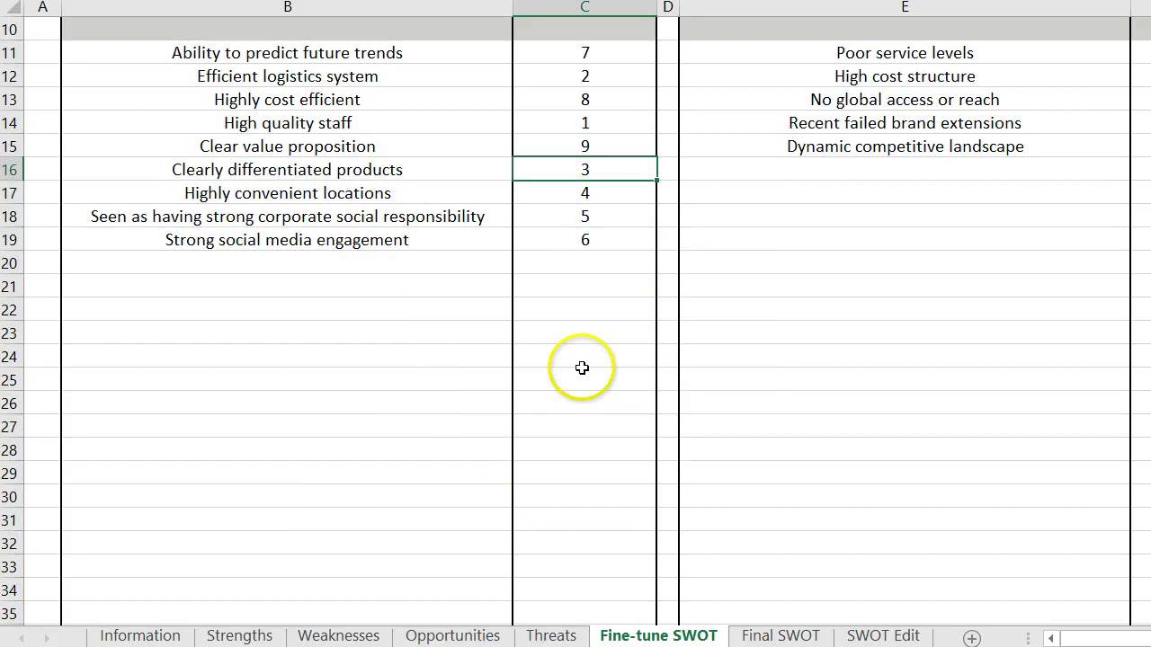
scroll(583, 236, "up", 2)
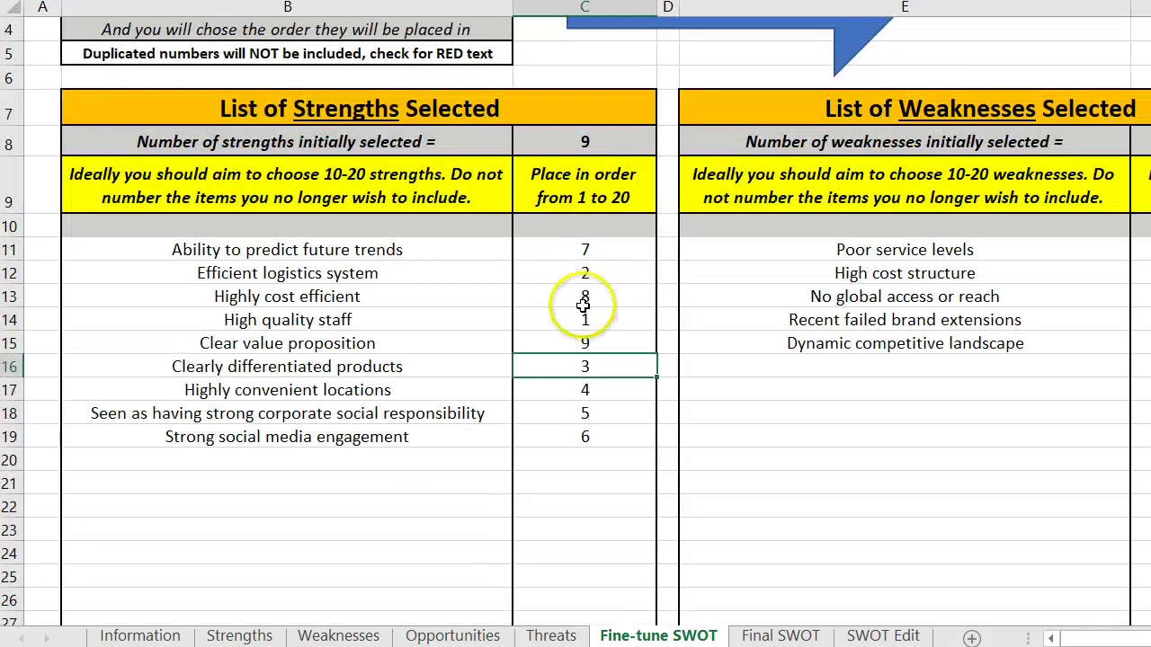
Correct Highly cost efficient's duplicate 7 to 8 and clear Clear value proposition's number
left_click(586, 299)
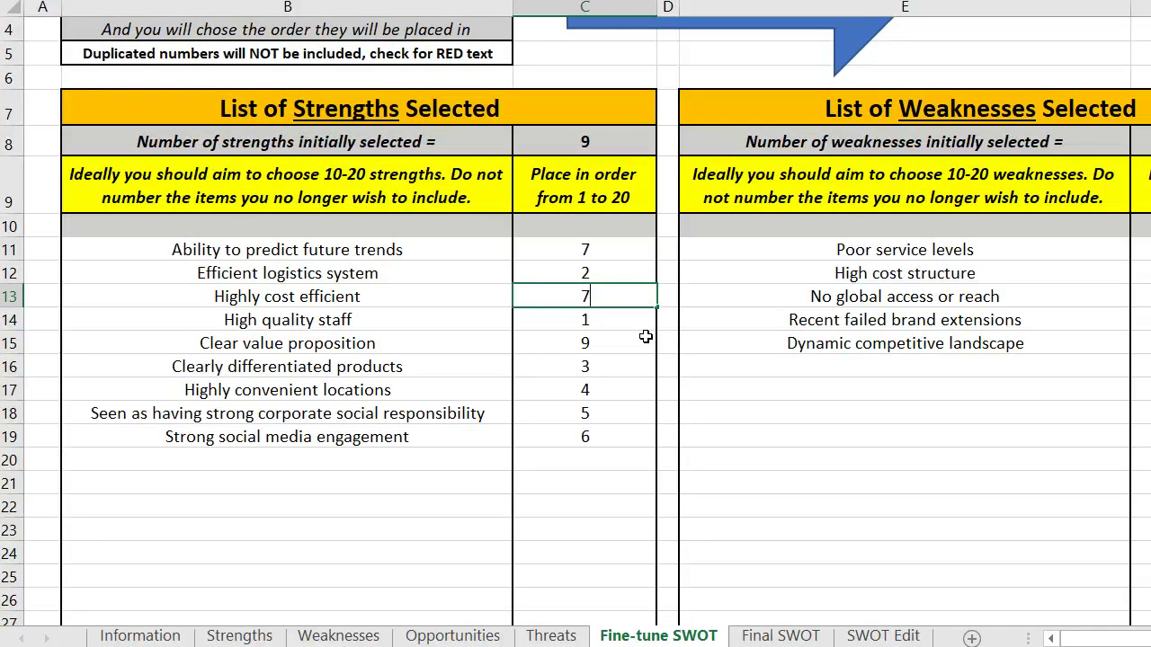
key("Return")
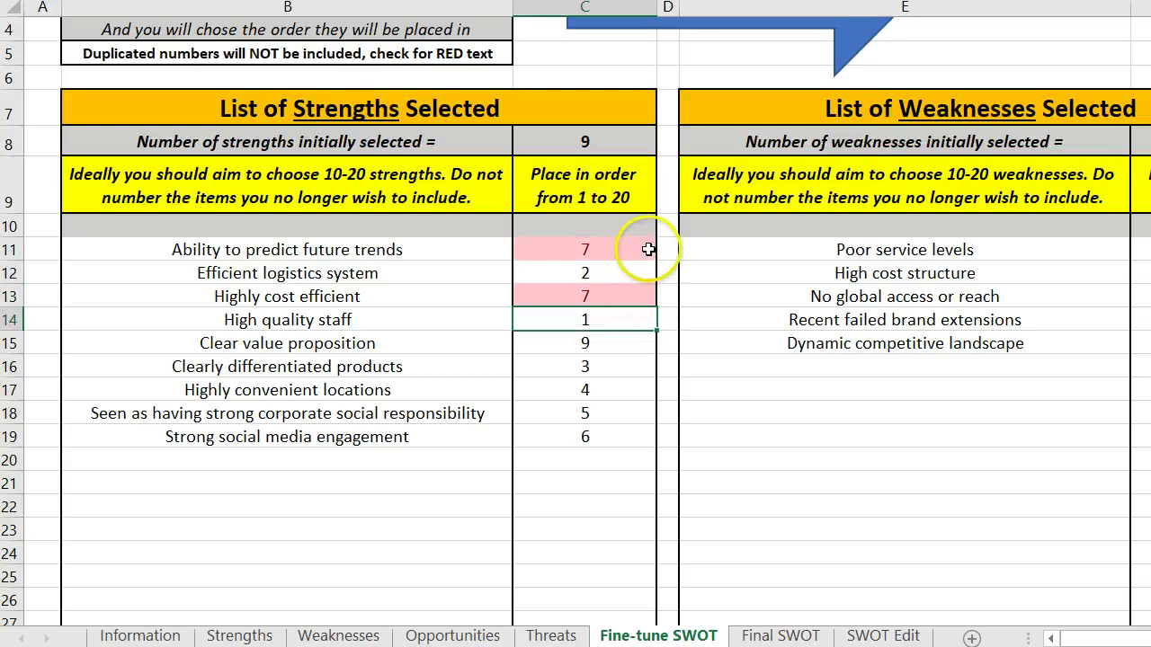
left_click(239, 53)
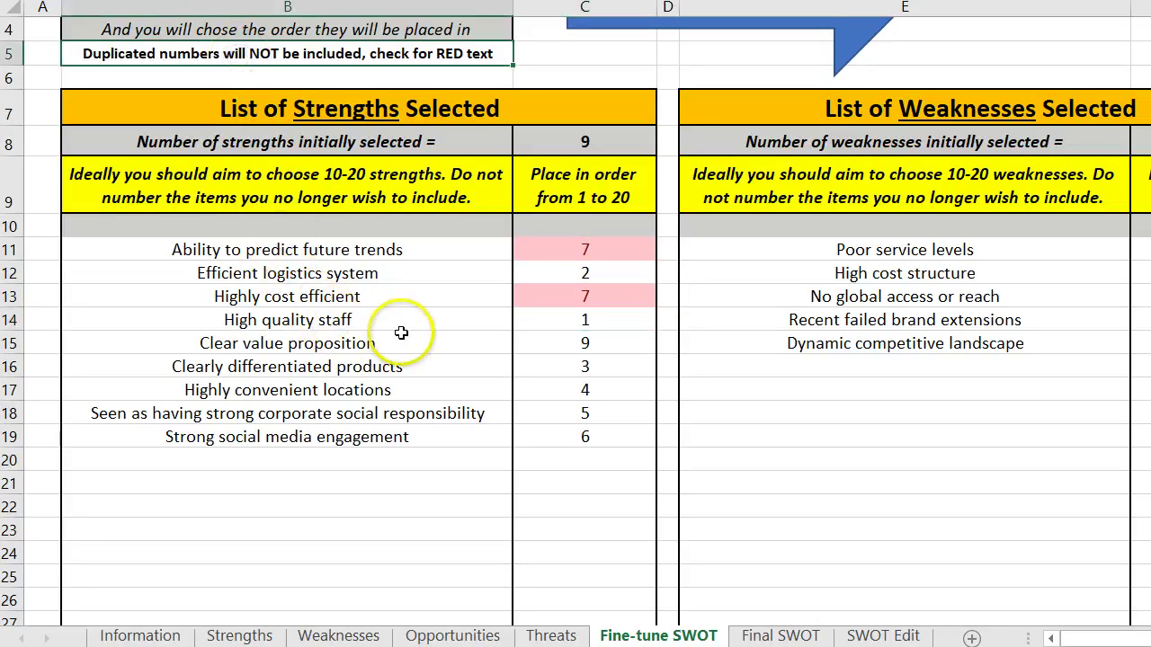
left_click(620, 302)
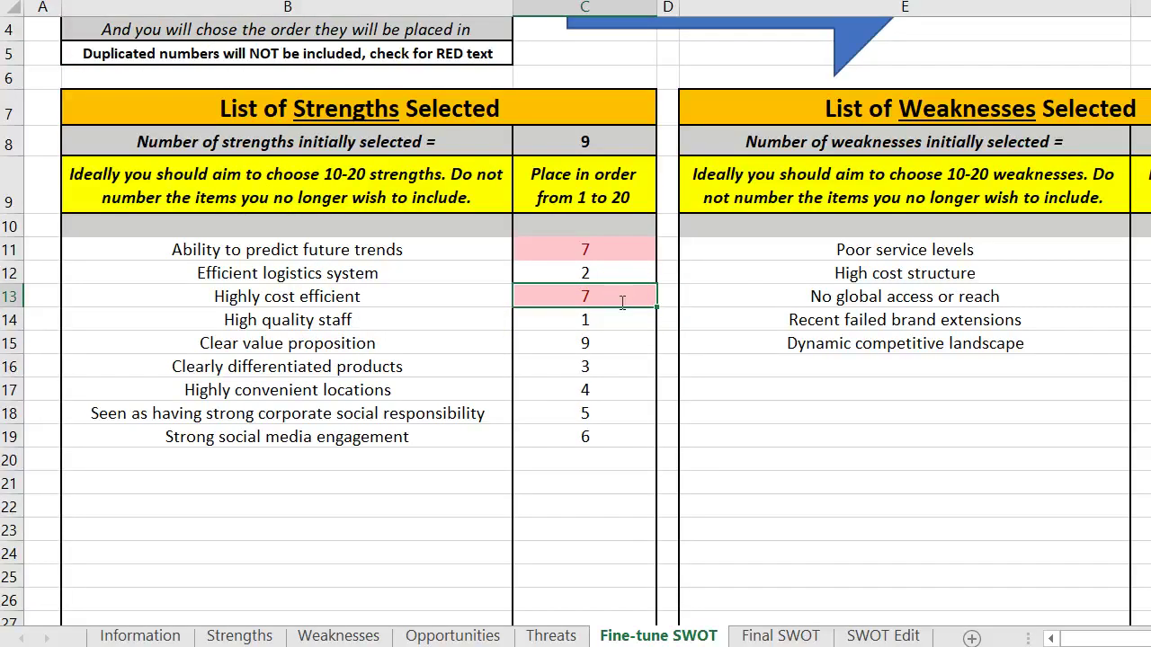
type("8")
key("Return")
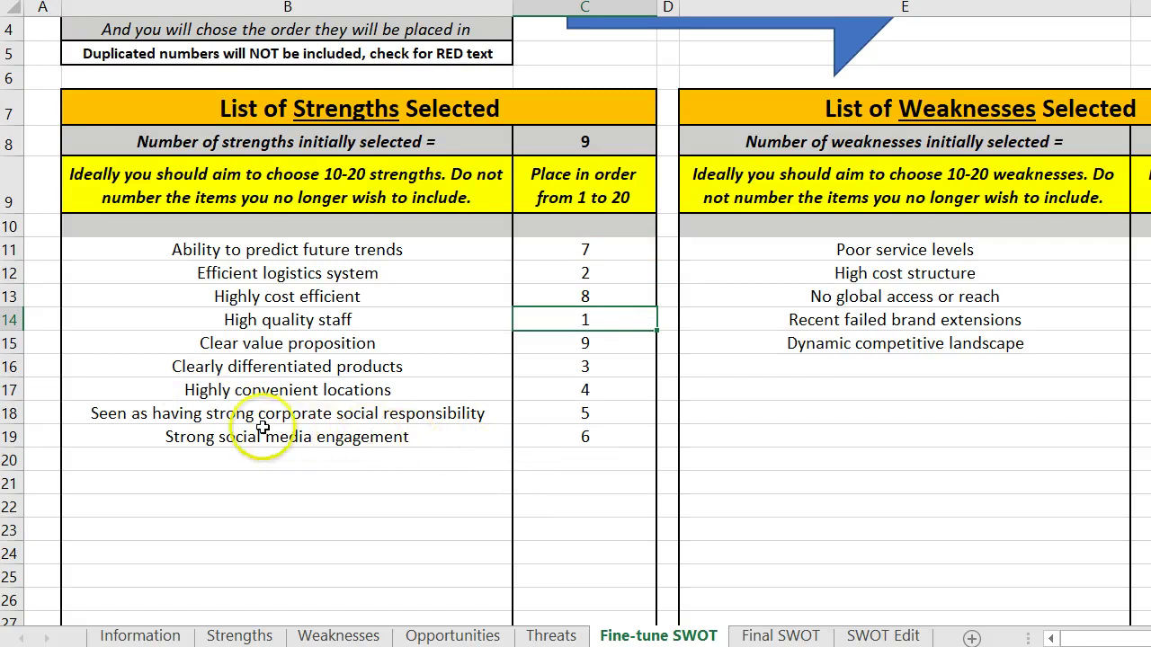
left_click(576, 414)
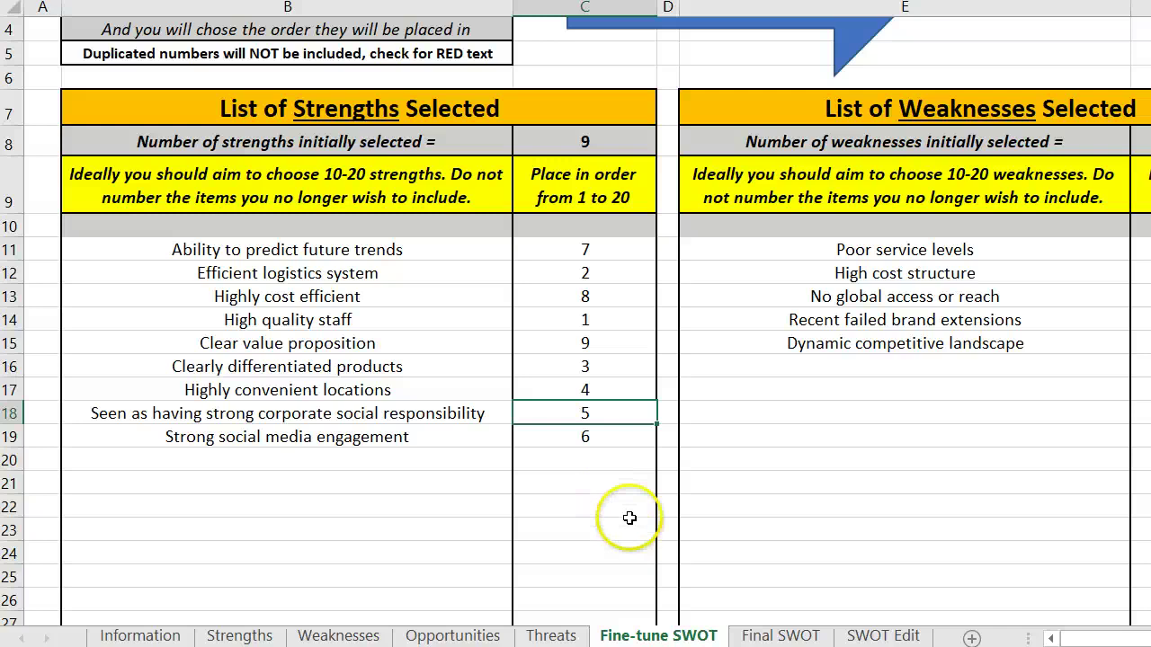
left_click(598, 347)
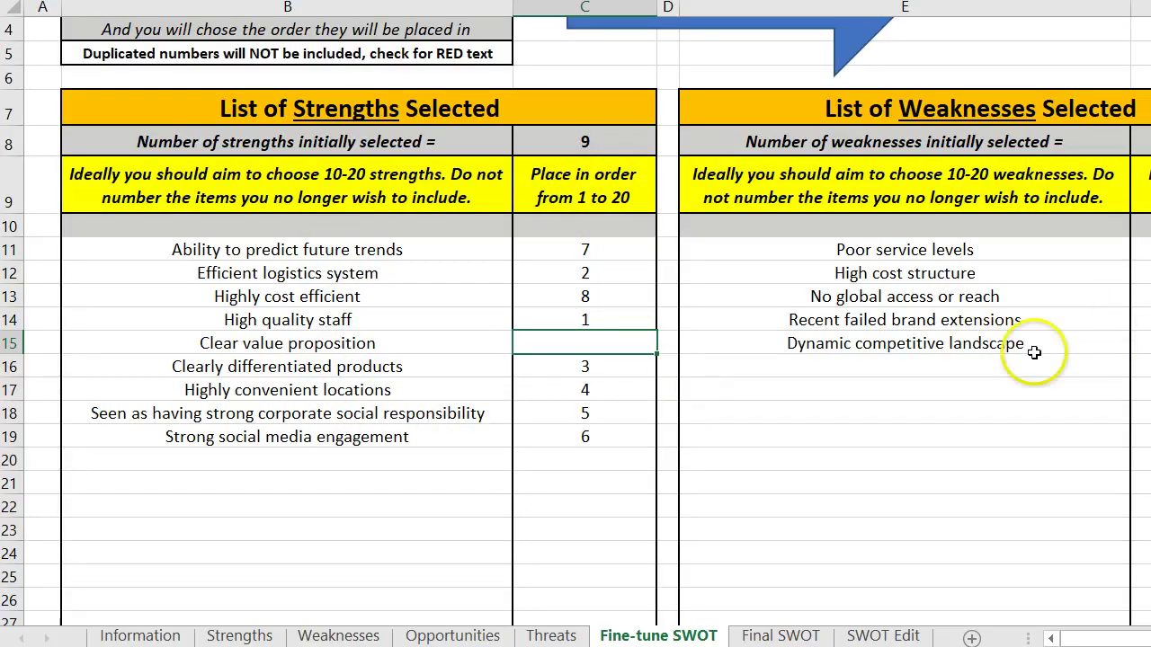
Rank the five weaknesses 5 down to 1, with Dynamic competitive landscape as 1 and High cost structure as 4
scroll(1019, 636, "right", 5)
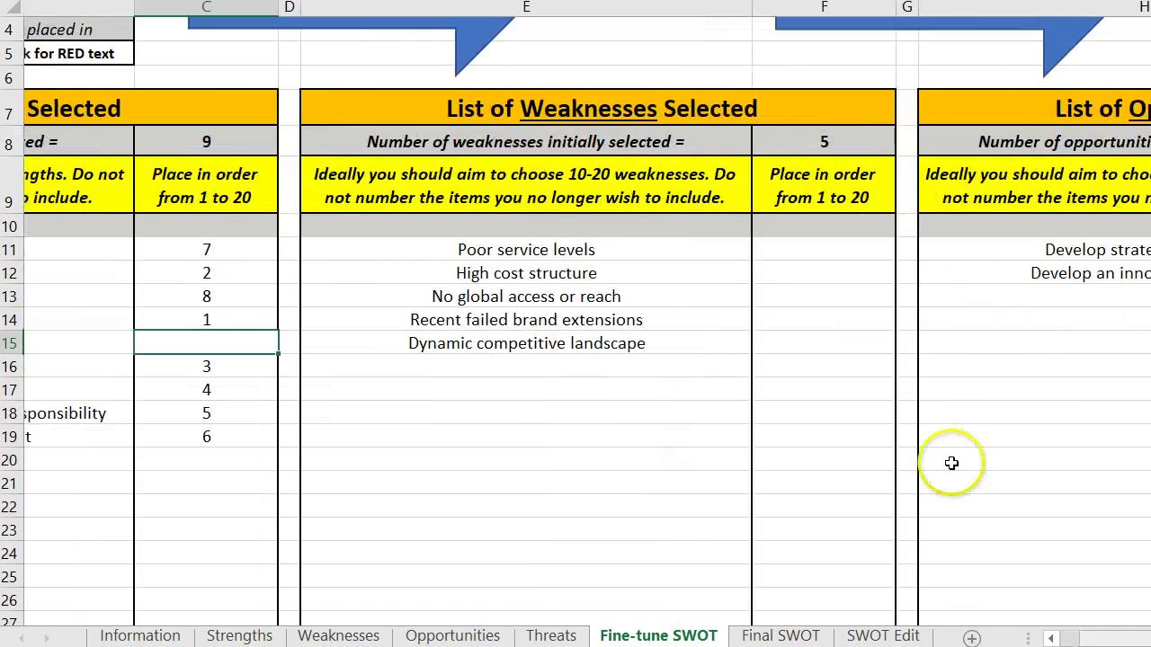
scroll(611, 363, "right", 2)
left_click(695, 342)
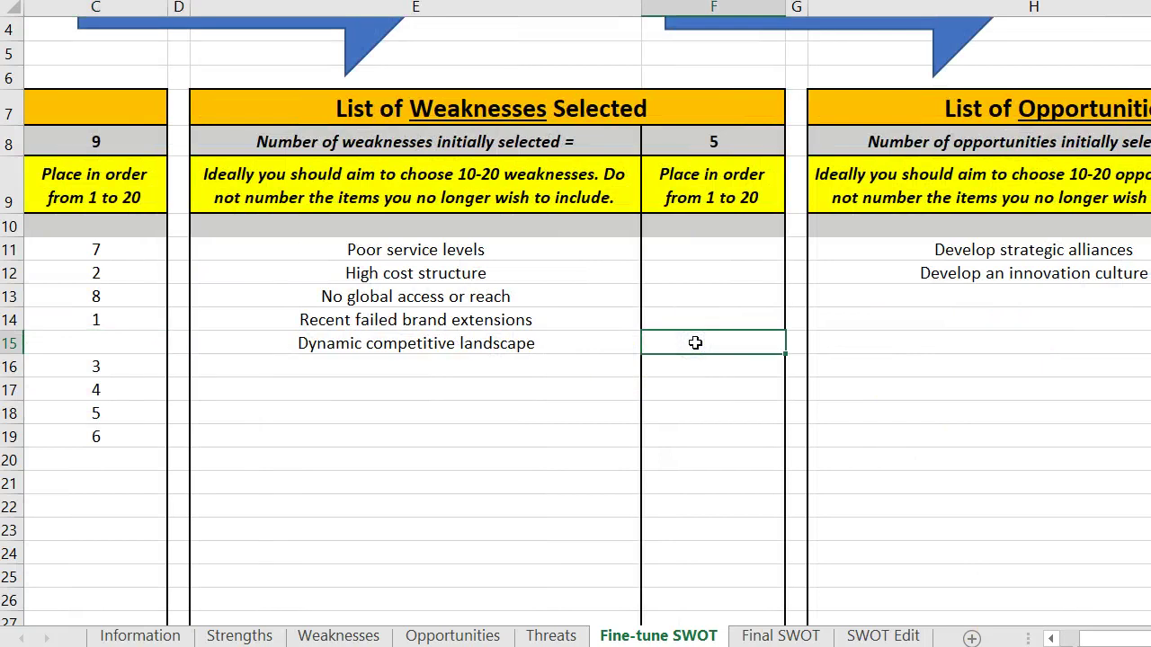
type("1")
key("Up")
type("2")
key("Up")
type("3")
key("Up")
type("4")
key("Up")
type("5")
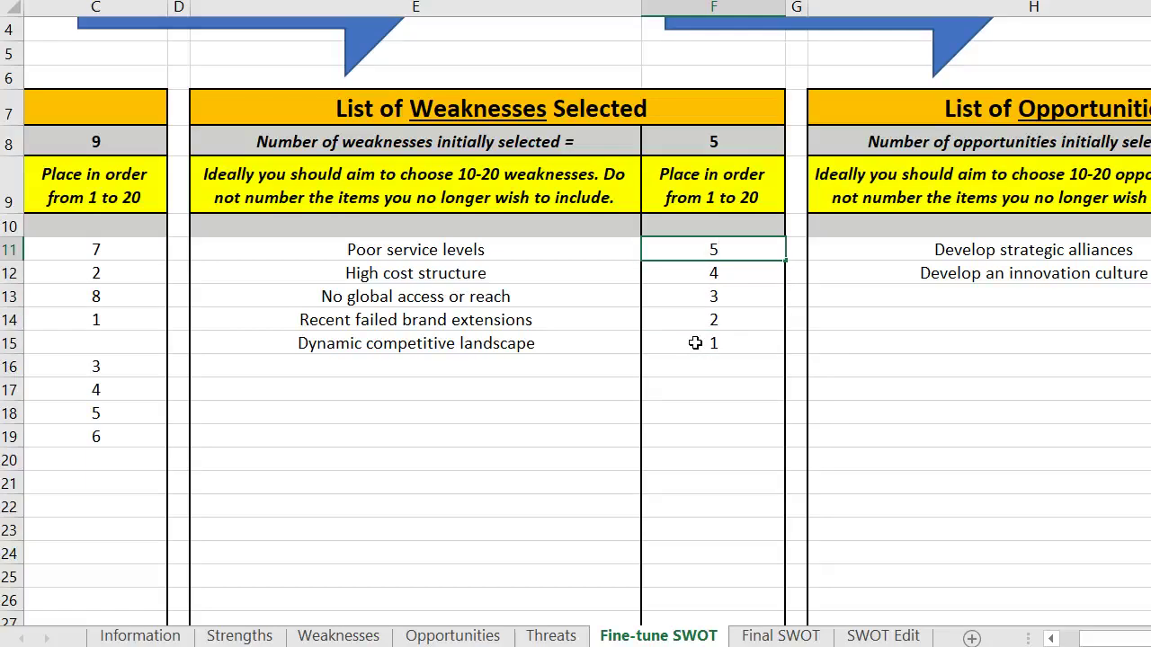
left_click(861, 464)
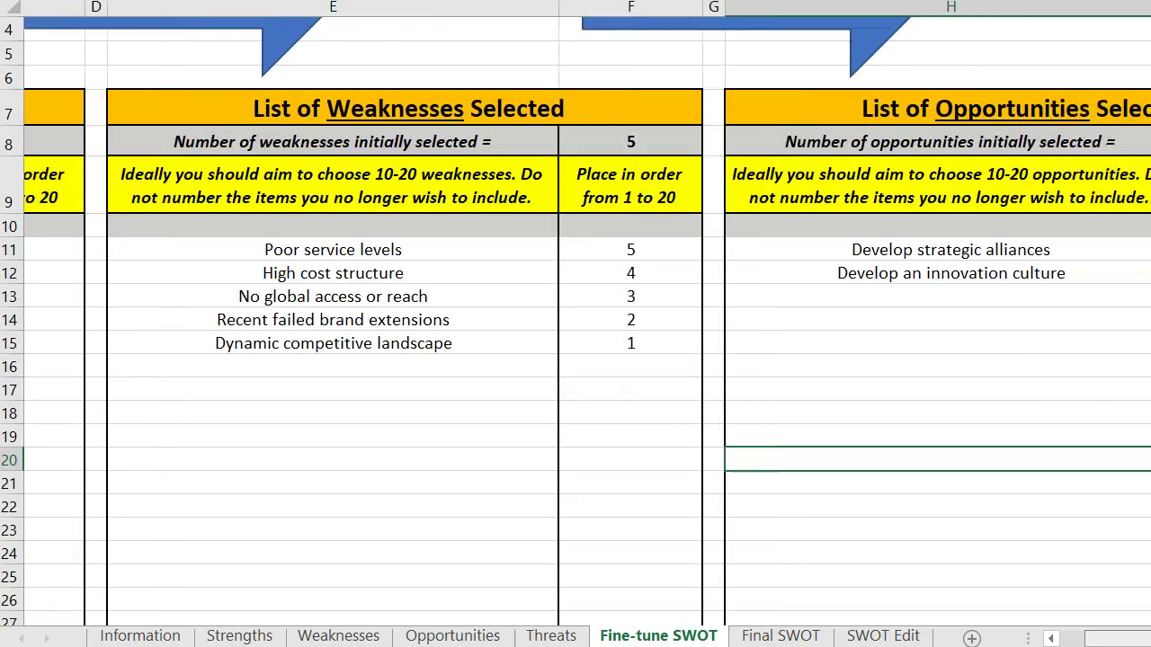
Rank the opportunities Develop strategic alliances 1 and Develop an innovation culture 2
left_click(576, 258)
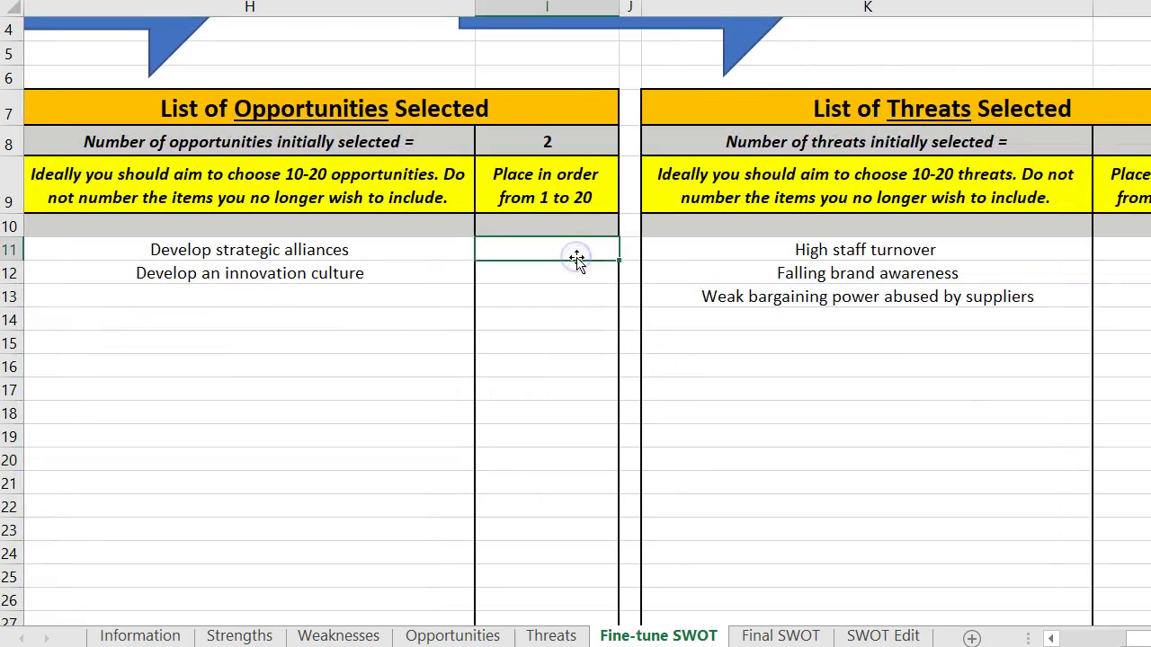
key("Return")
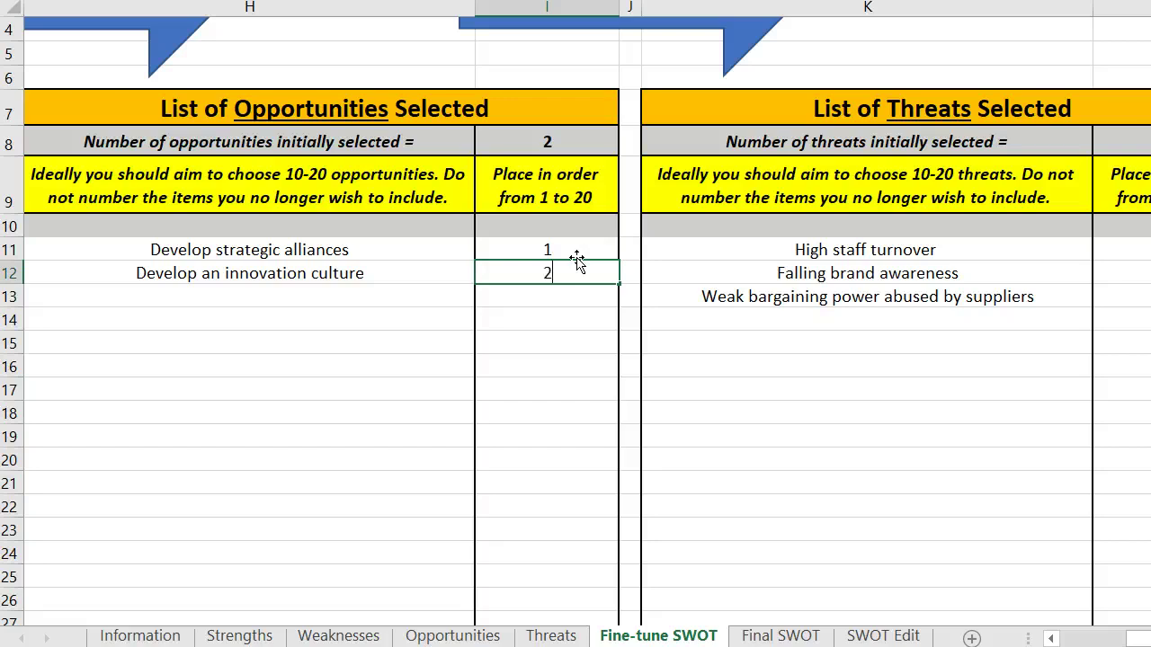
type("2")
key("Return")
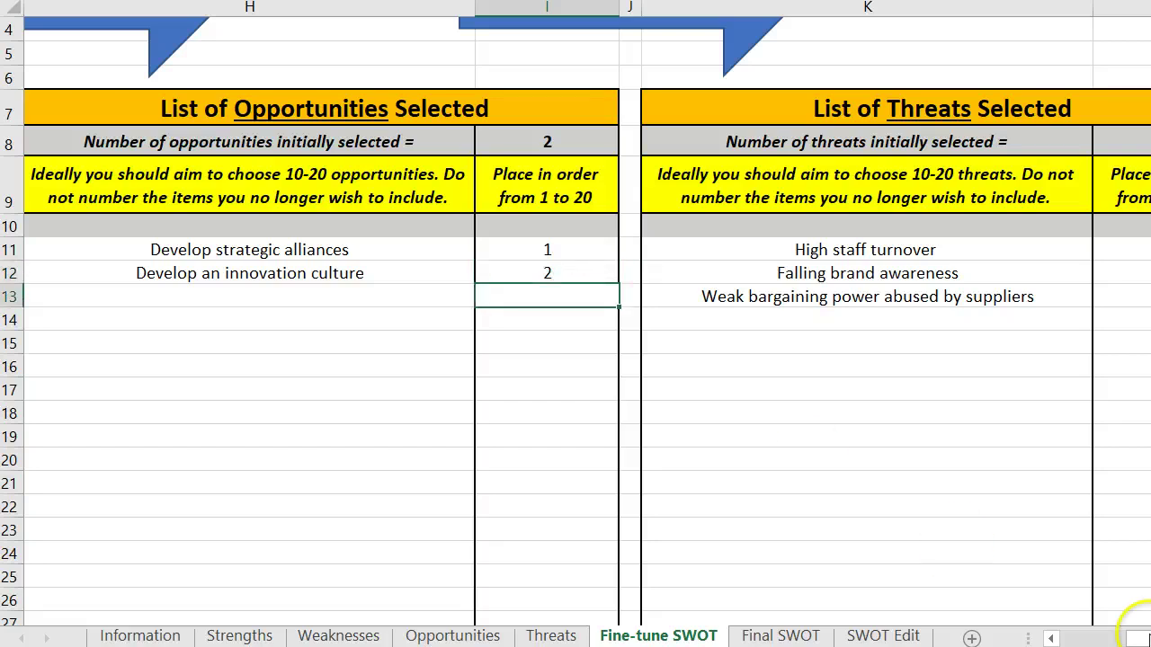
Rank the threats: High staff turnover 1, Weak bargaining power 2, Falling brand awareness 3
scroll(956, 542, "right", 3)
scroll(804, 403, "left", 1)
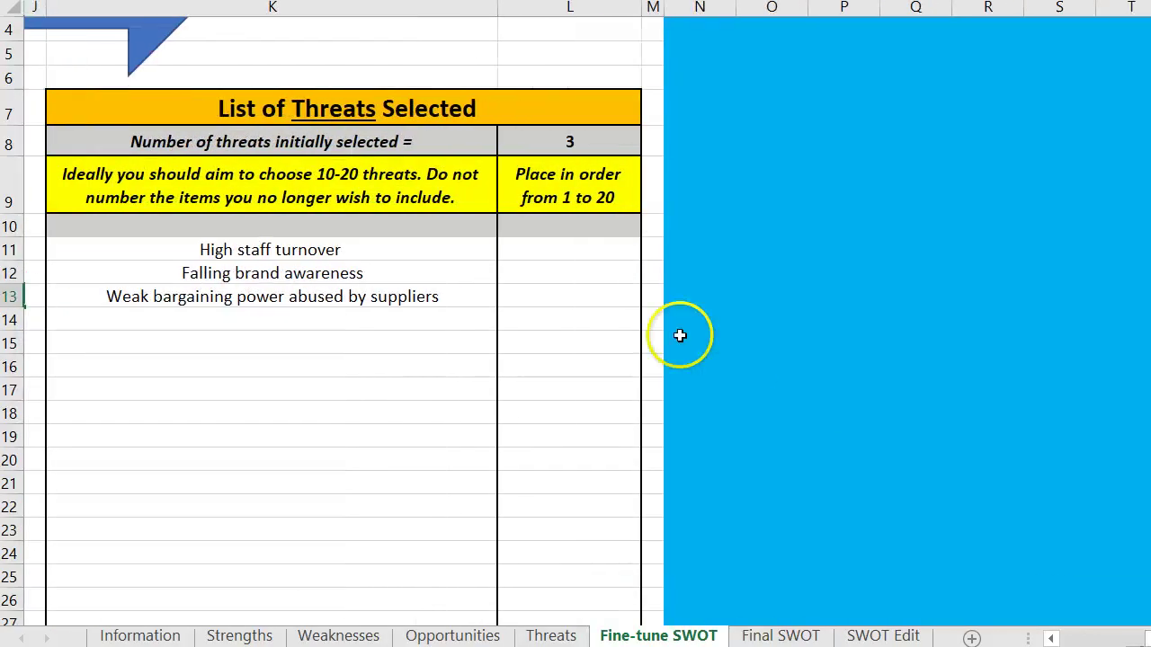
left_click(560, 251)
type("1")
key("Return")
type("3")
key("Return")
type("2")
key("Return")
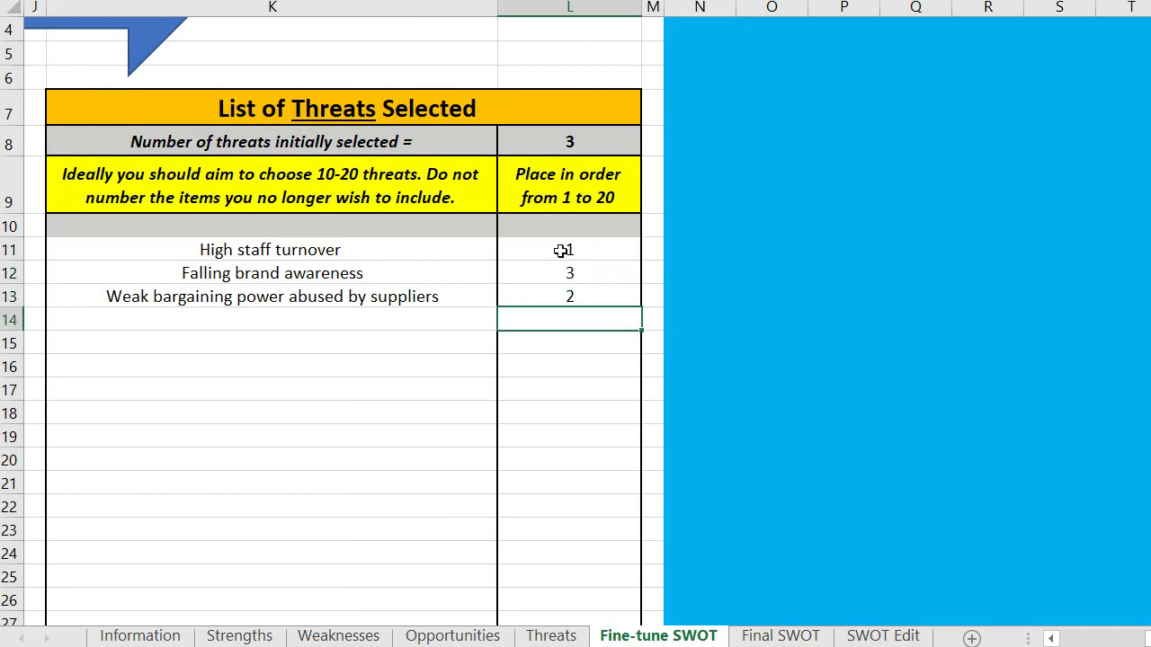
scroll(576, 323, "left", 6)
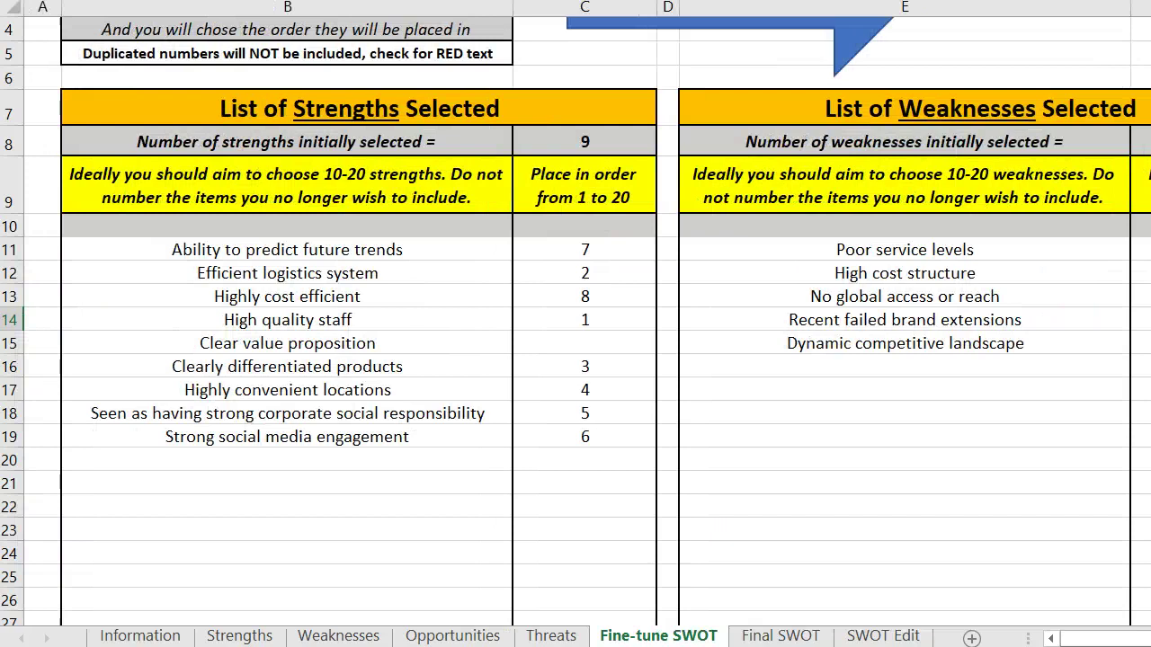
Compare the Final SWOT strengths with their ranks on the Fine-tune SWOT sheet
left_click(780, 635)
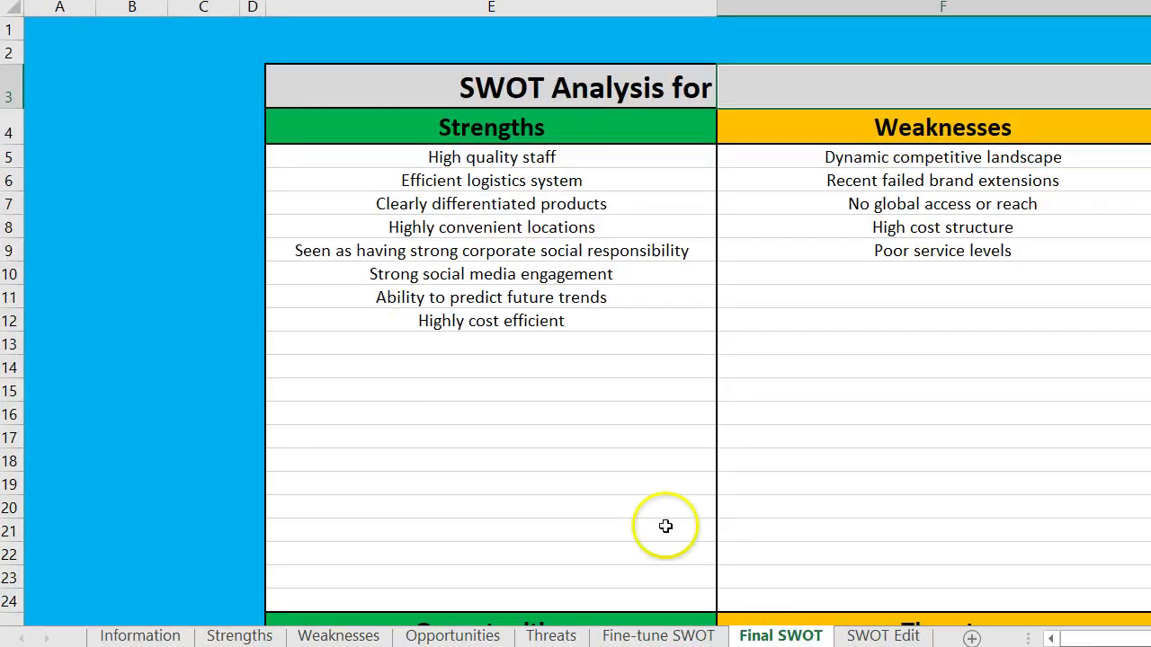
left_click(507, 159)
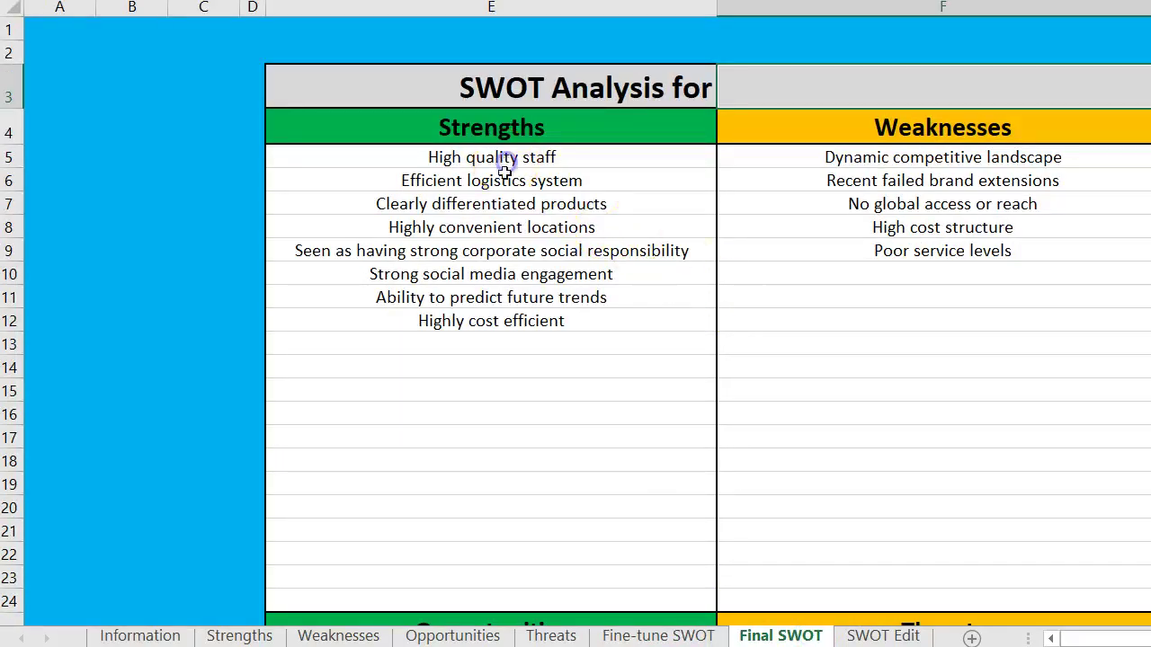
left_click(659, 635)
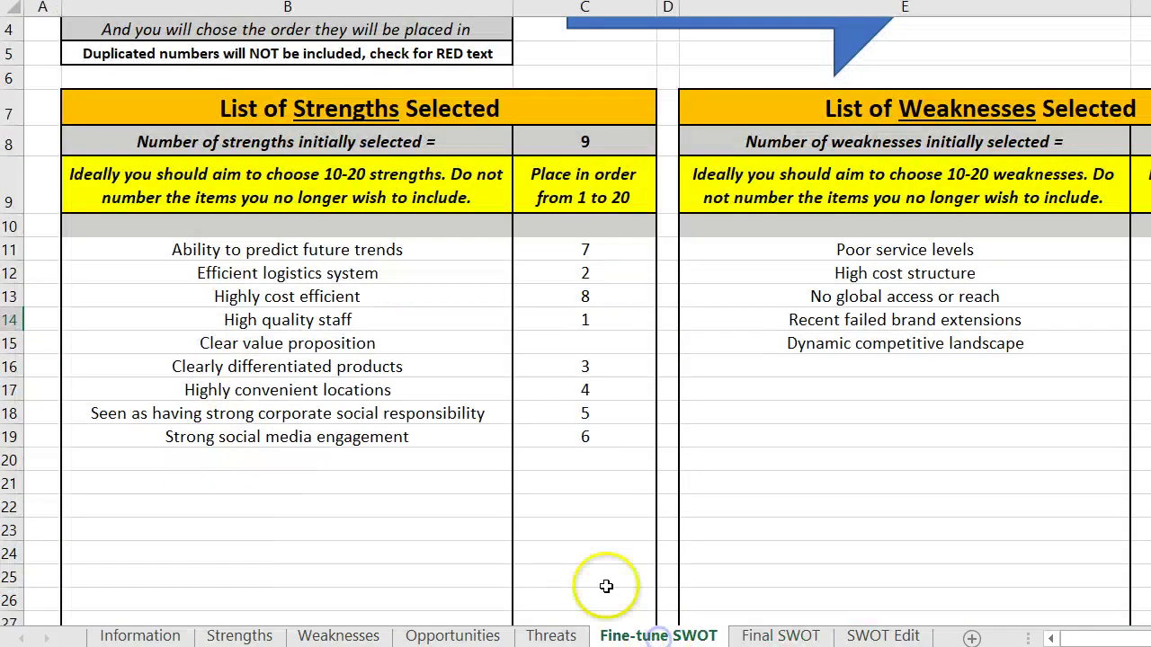
left_click(548, 321)
left_click(250, 276)
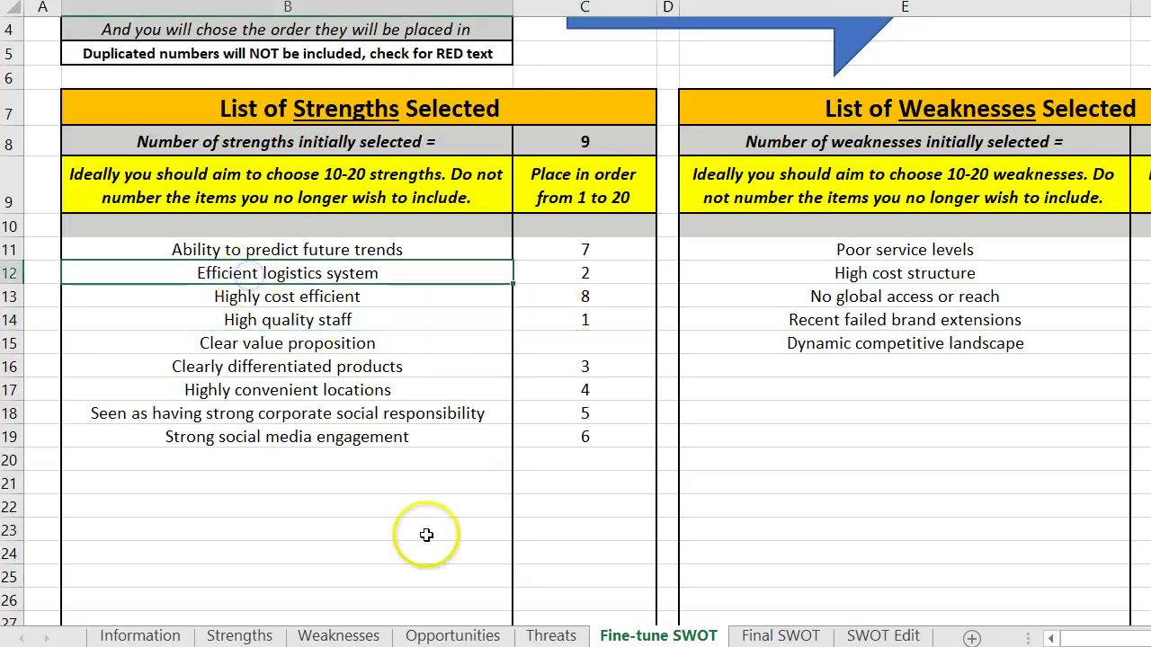
Enter My Firm beside the title so the Final SWOT reads 'SWOT Analysis for My Firm'
left_click(753, 636)
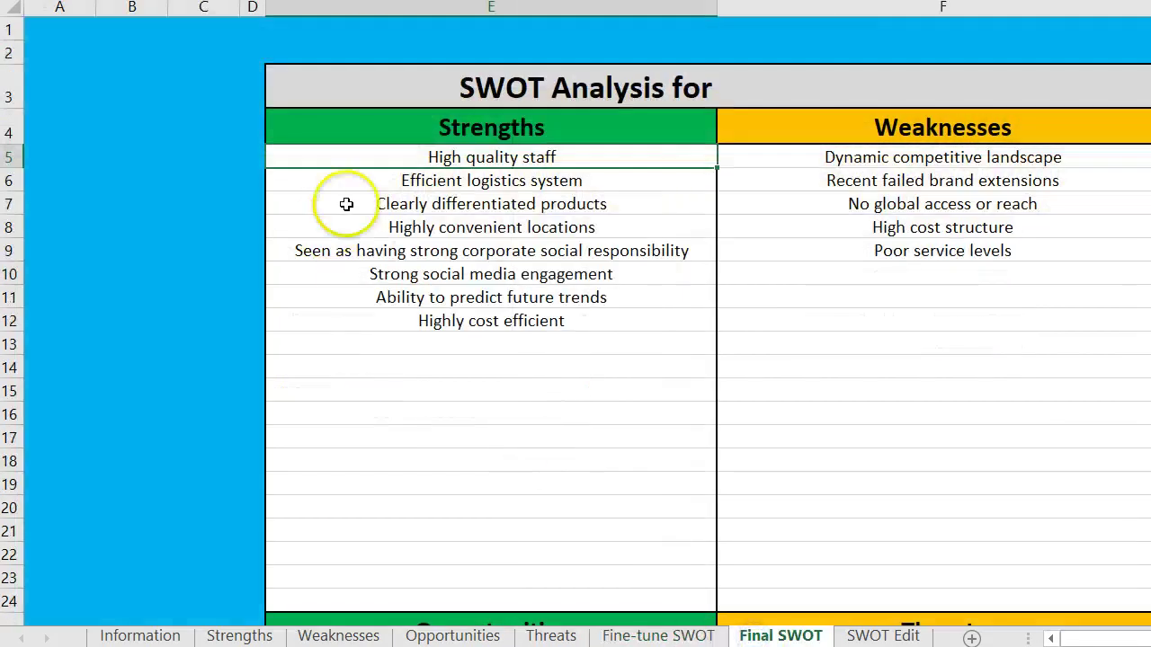
left_click(800, 88)
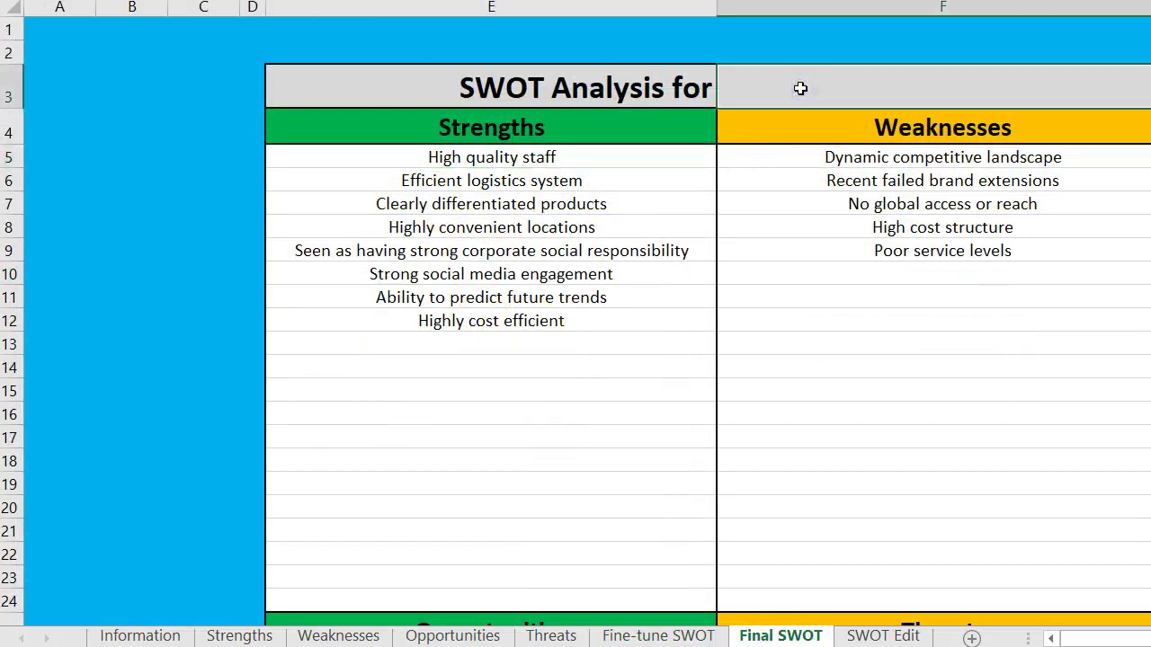
type("My Firm")
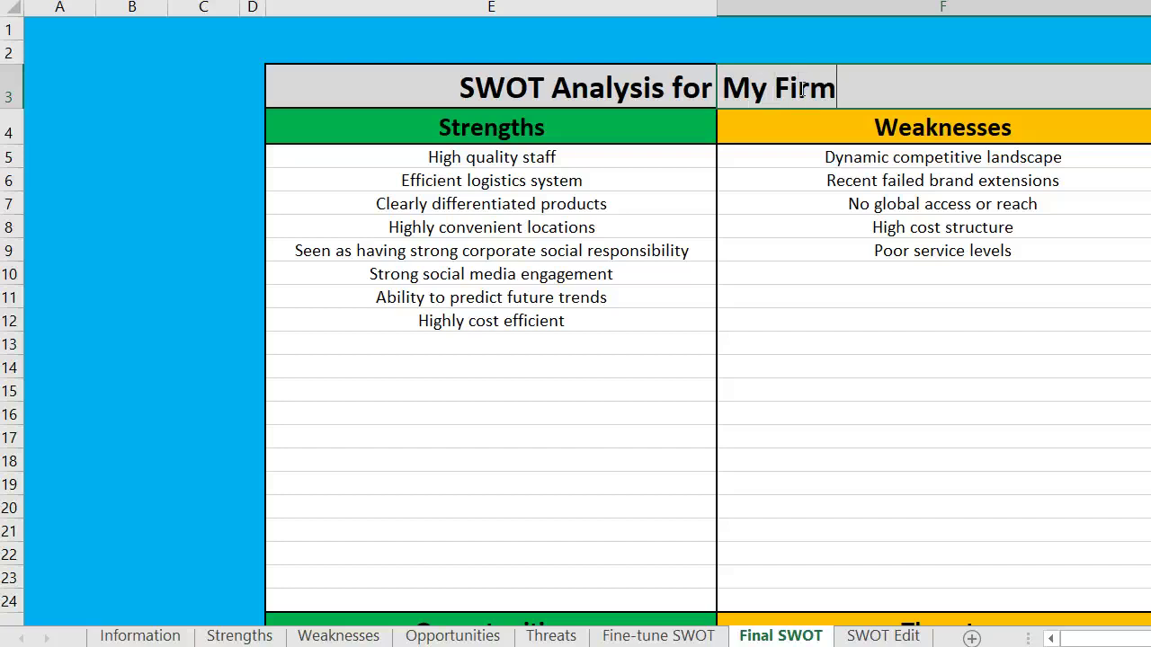
key("Return")
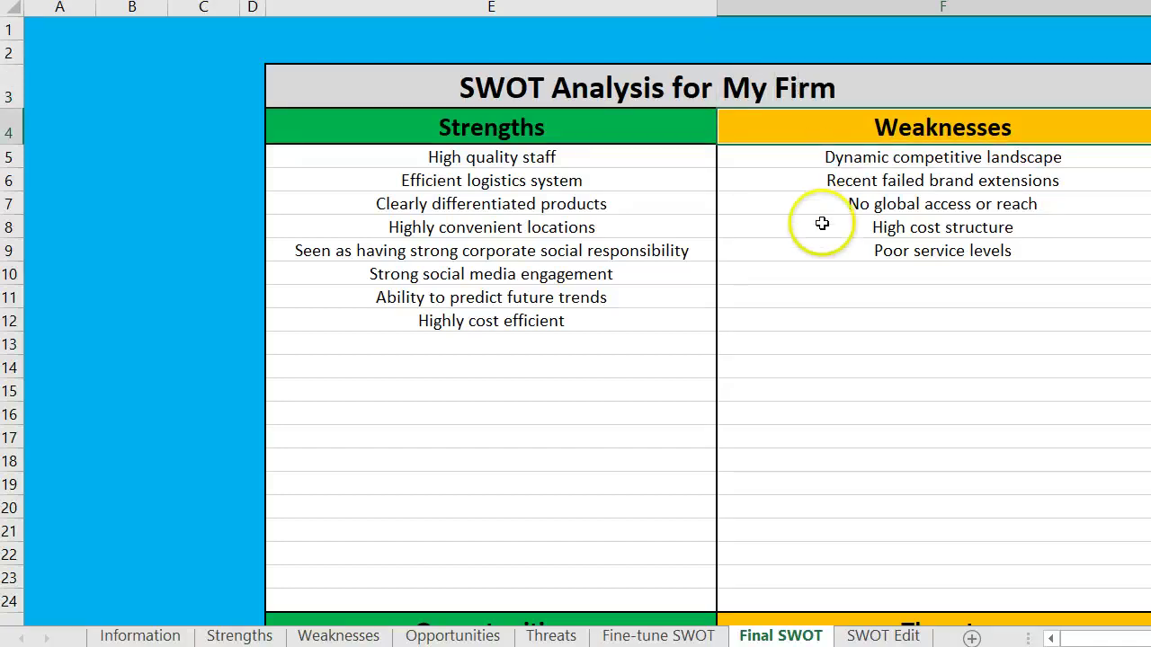
Select the whole Final SWOT table and copy it
scroll(821, 216, "down", 4)
scroll(828, 248, "up", 2)
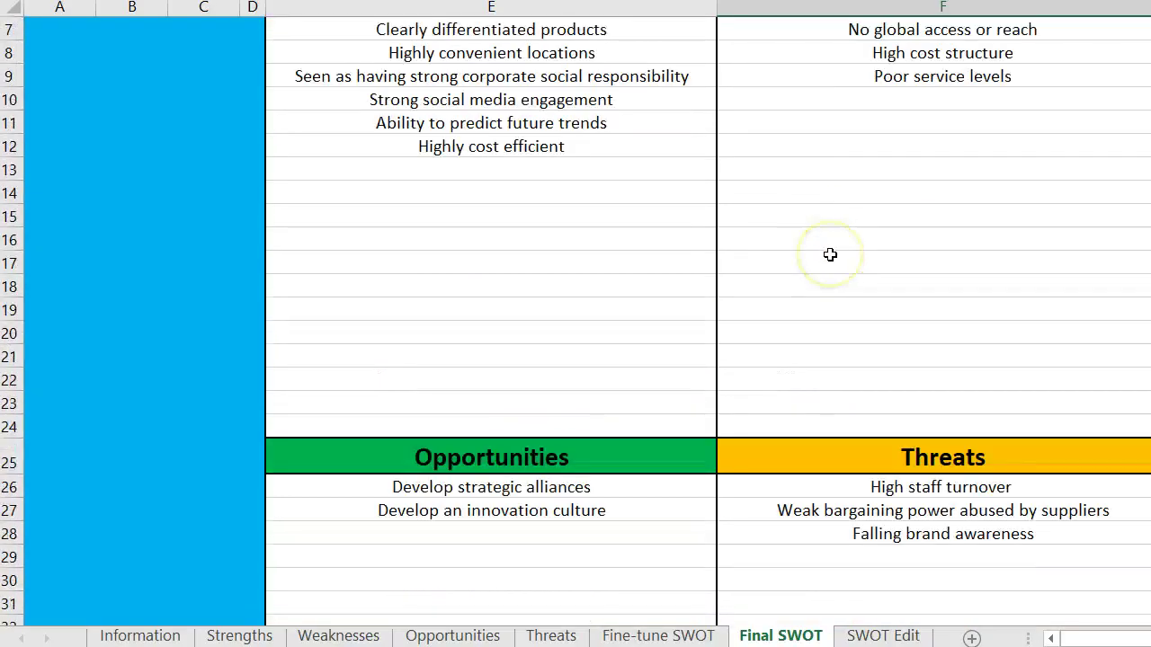
scroll(828, 253, "up", 2)
left_click_drag(332, 84, 927, 608)
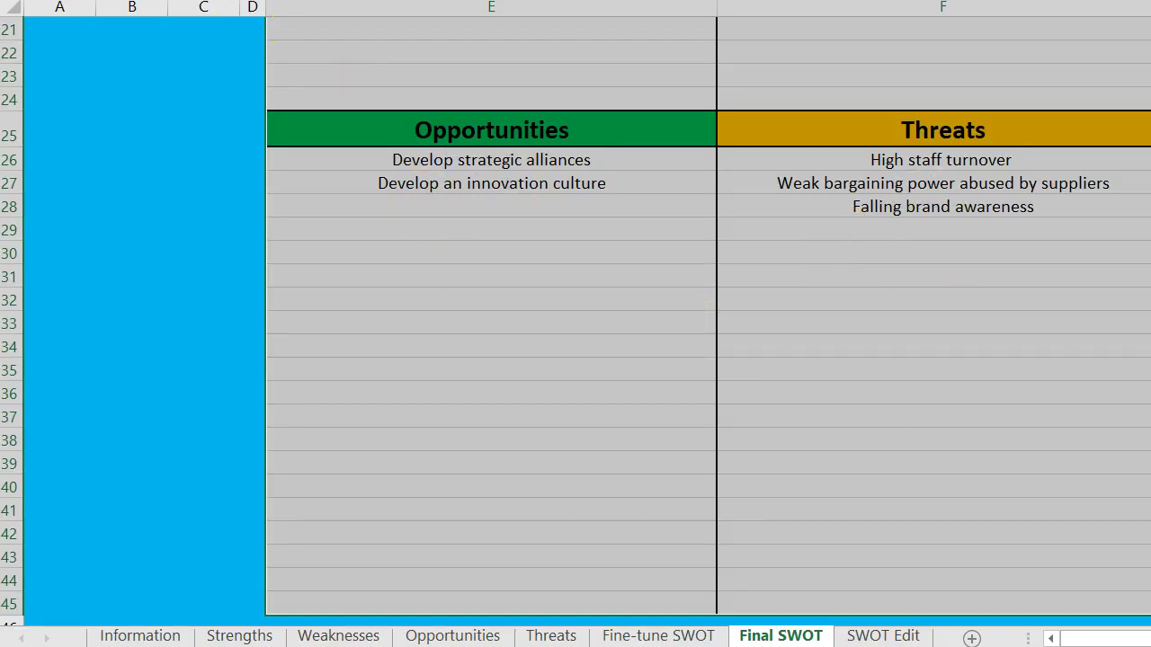
scroll(575, 324, "up", 7)
Paste the copied SWOT as values only at the SWOT Edit sheet's title cell
left_click(876, 636)
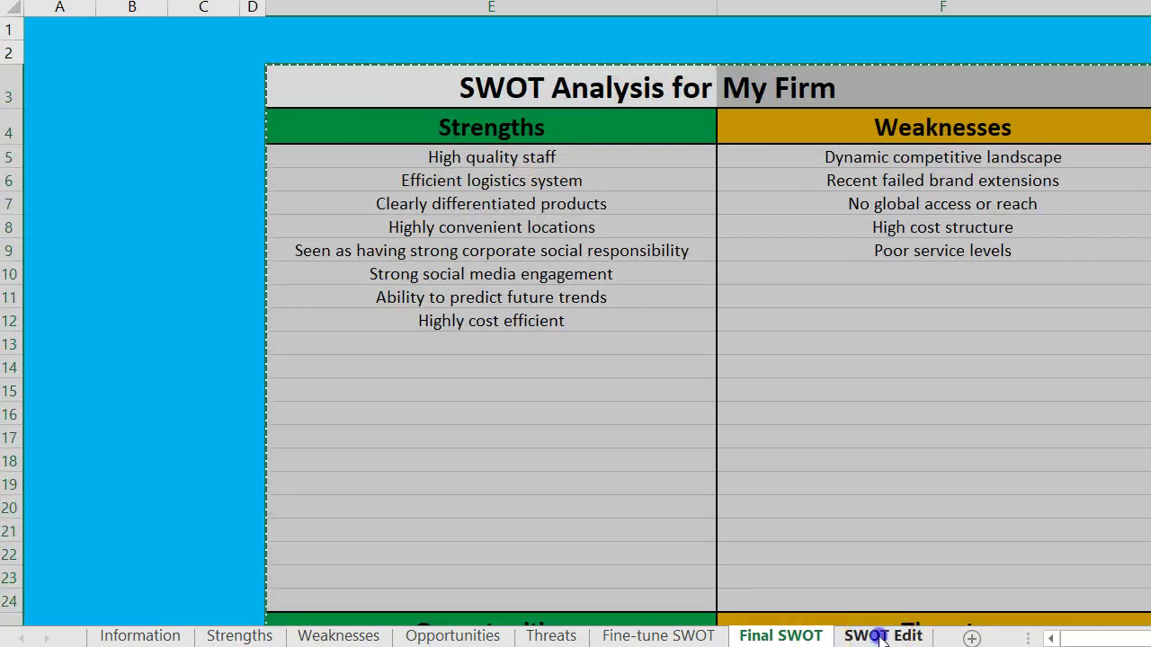
left_click(272, 134)
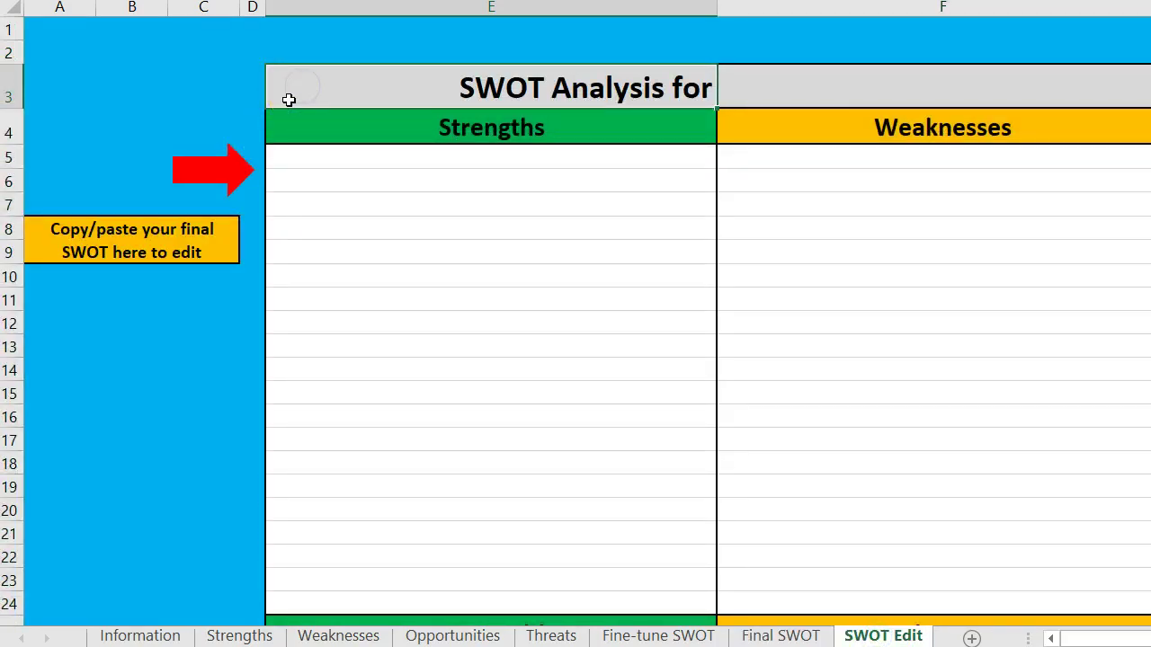
key("alt+h")
key("v")
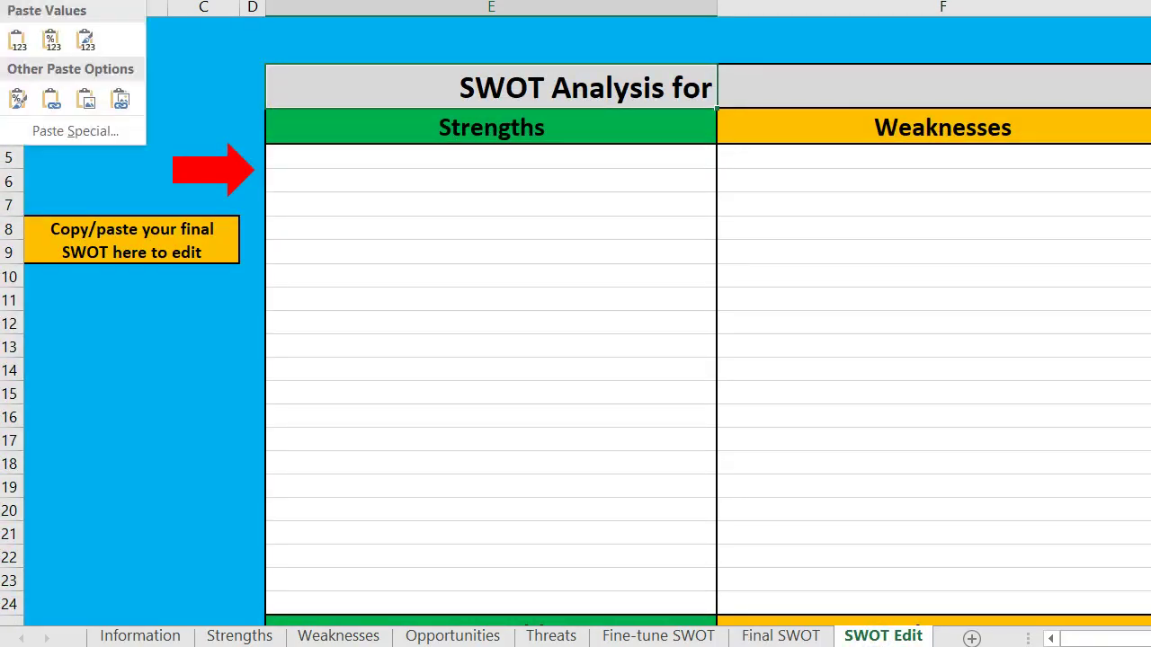
left_click(18, 39)
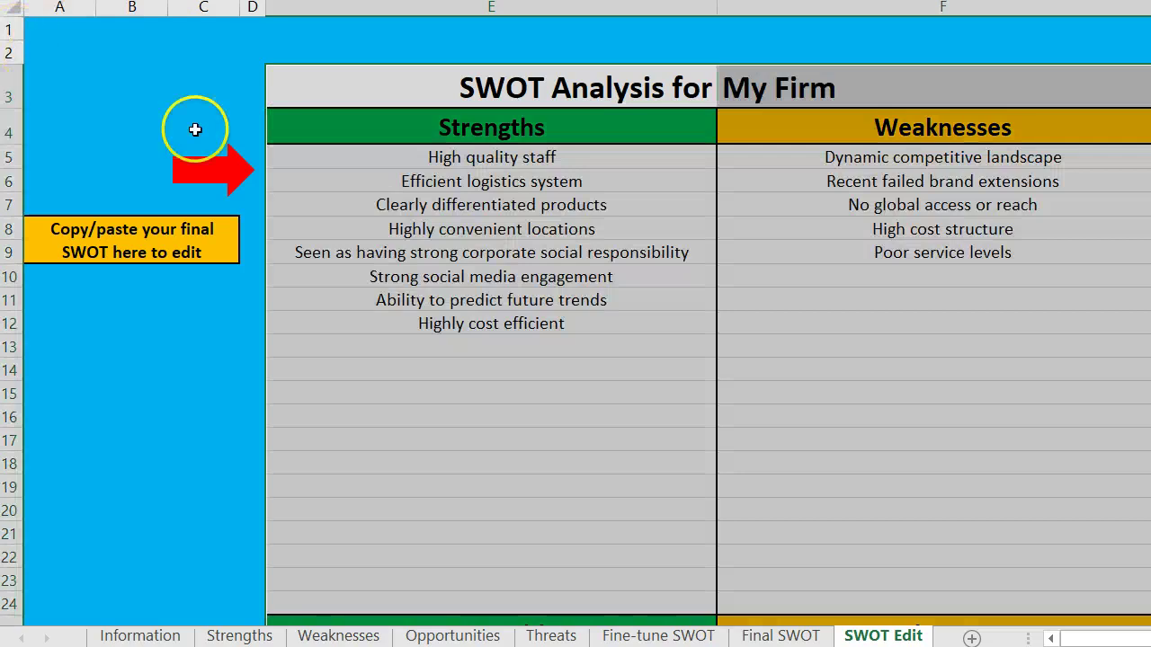
Change the first strength from 'High quality staff' to 'Good quality staff'
left_click(589, 323)
left_click(546, 180)
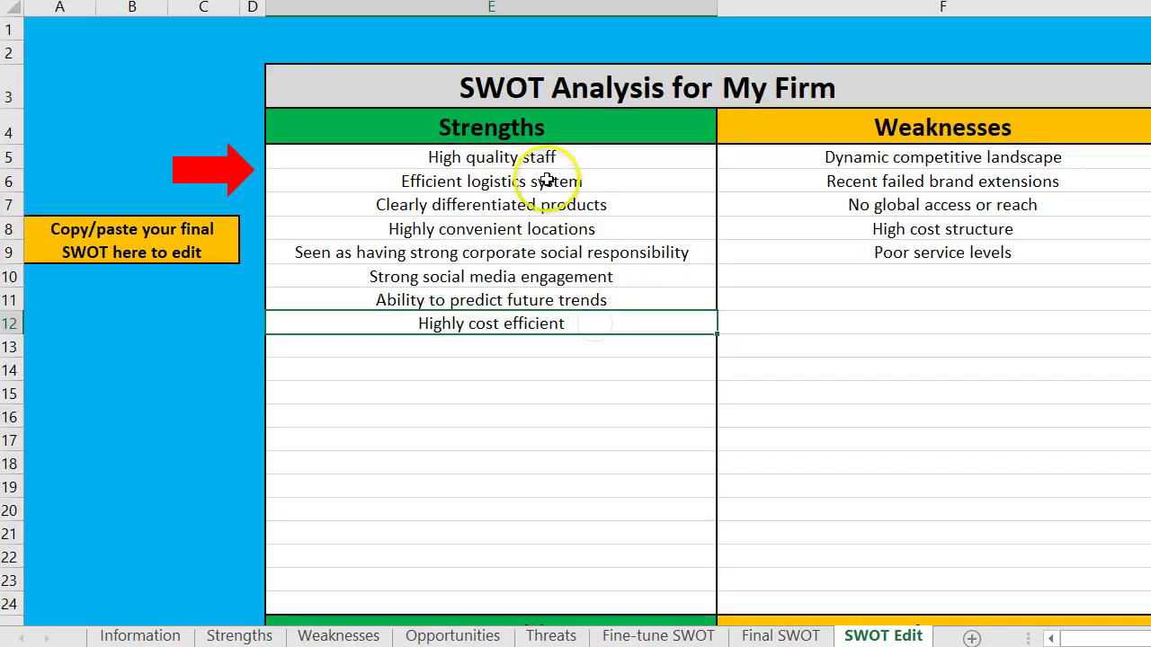
left_click(504, 159)
key("F2")
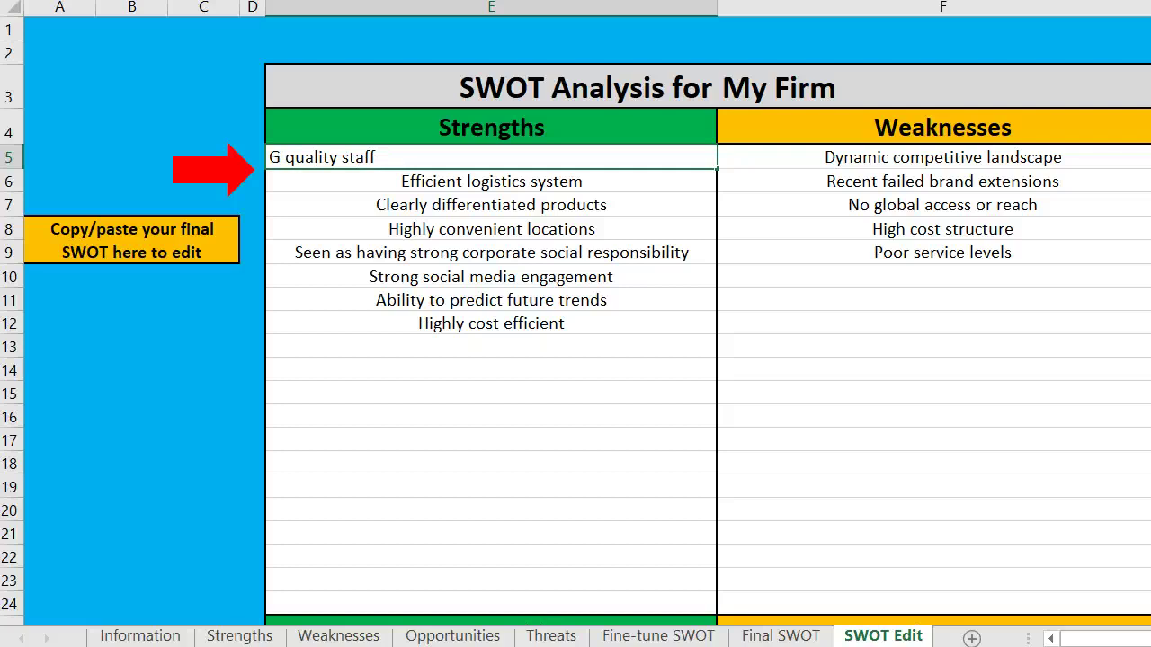
key("Return")
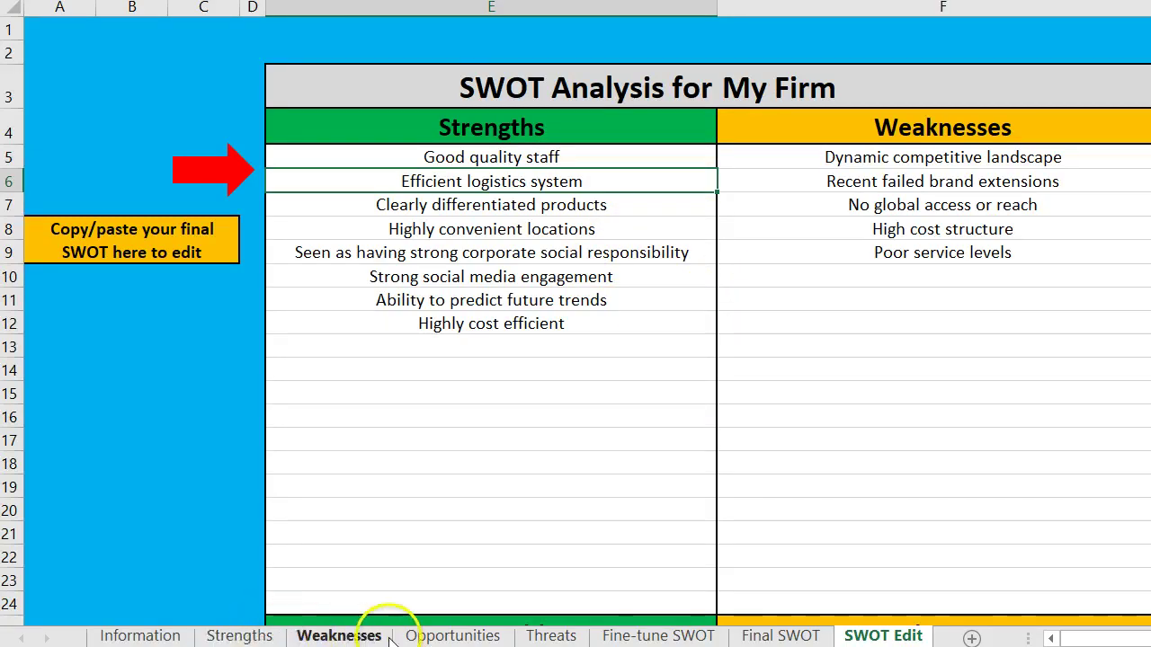
Set E34 on the Opportunities sheet to Yes for patent-protected margins, then return to Fine-tune SWOT
left_click(750, 635)
left_click(804, 565)
scroll(796, 499, "down", 5)
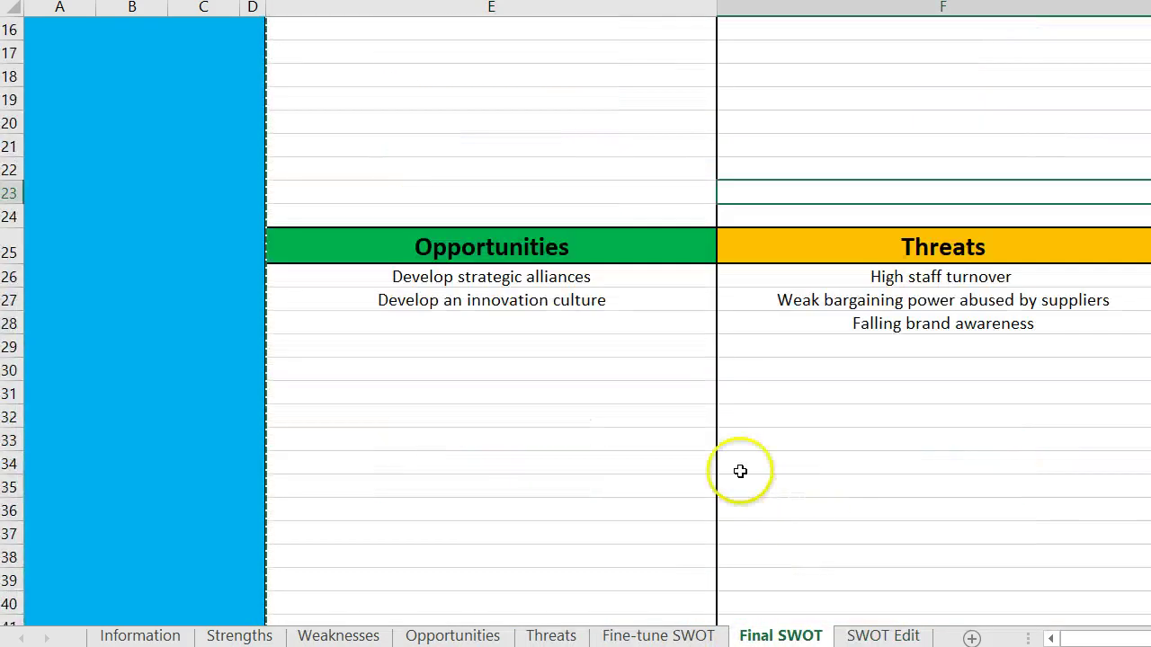
left_click(463, 636)
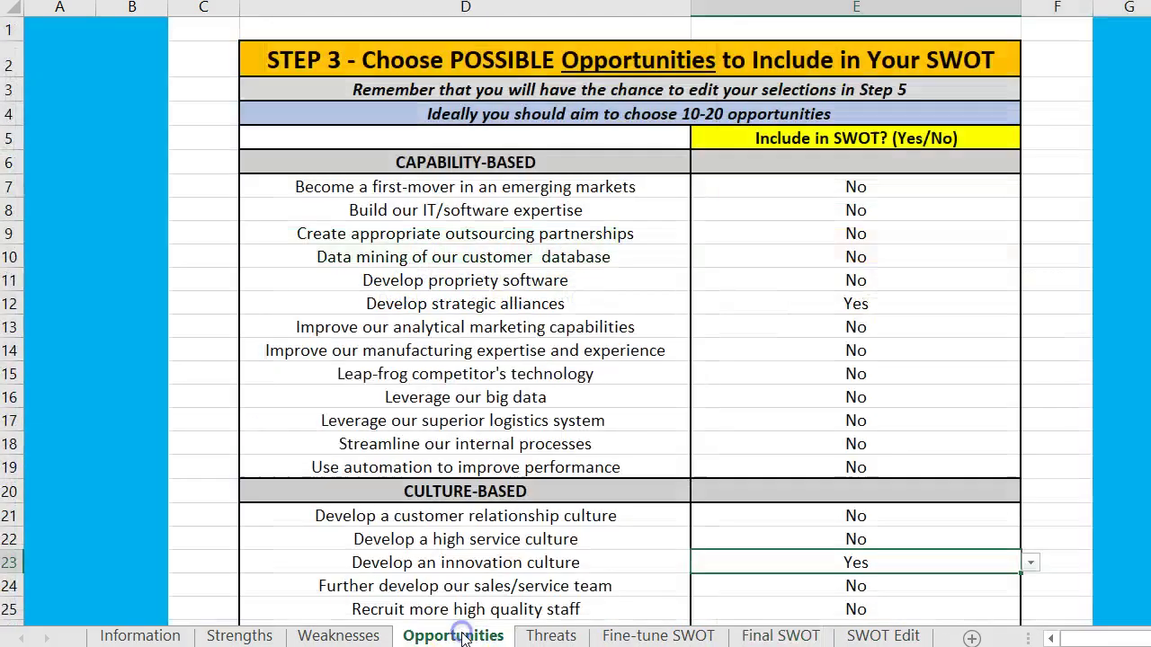
scroll(577, 490, "down", 3)
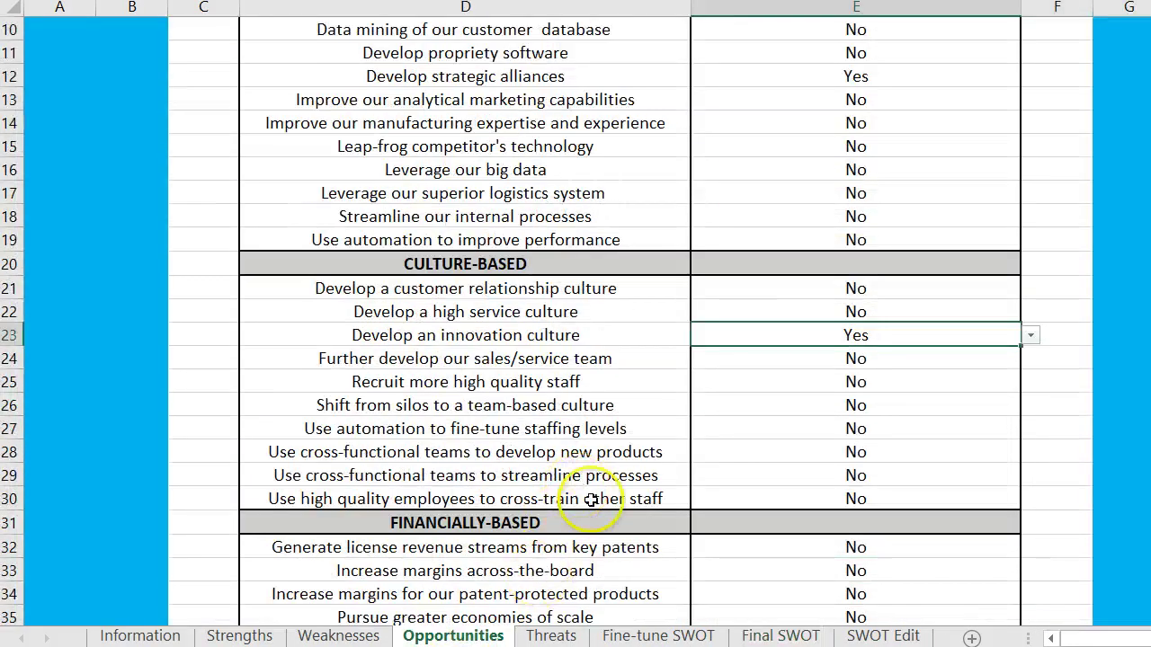
scroll(580, 512, "down", 3)
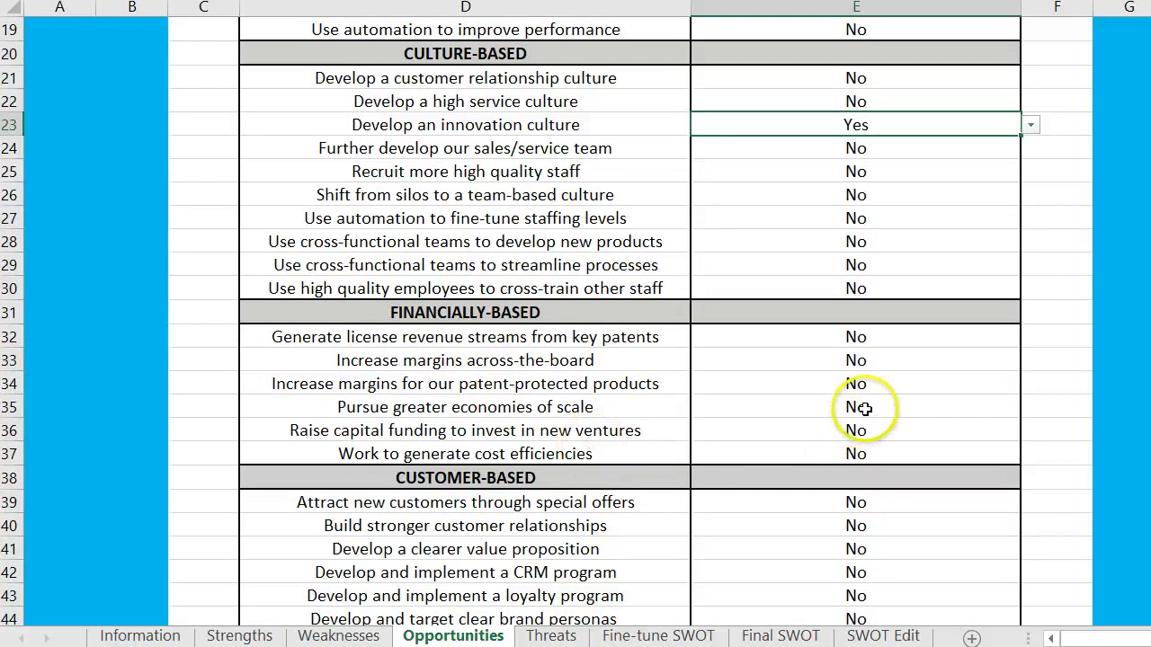
left_click(880, 385)
left_click(1032, 386)
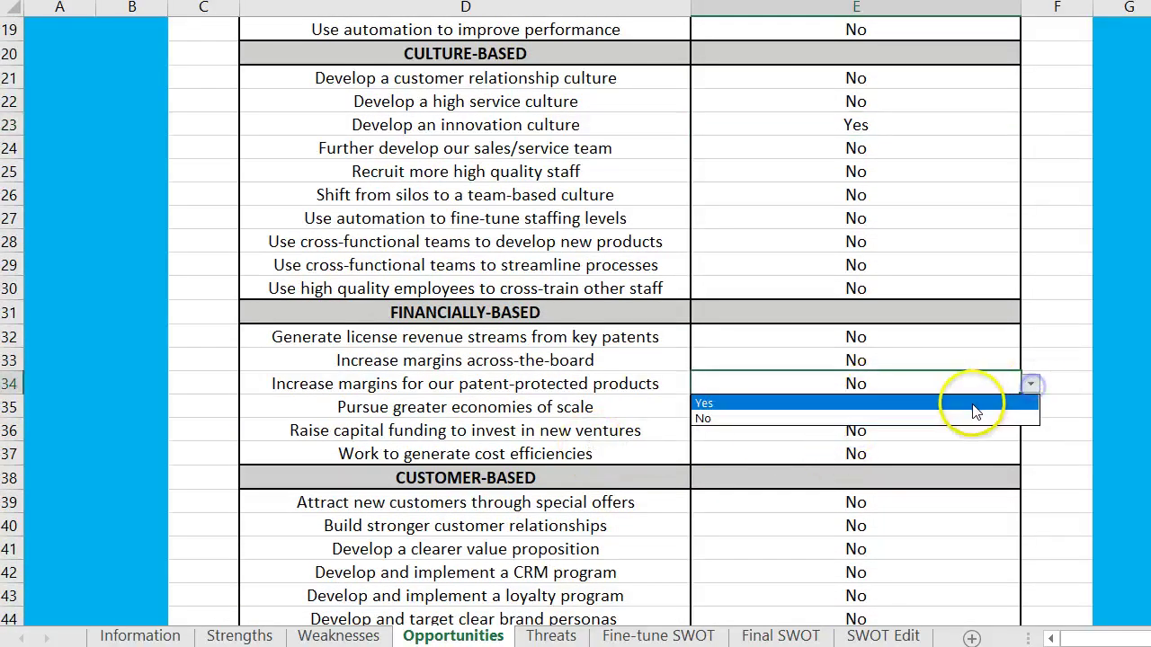
left_click(971, 401)
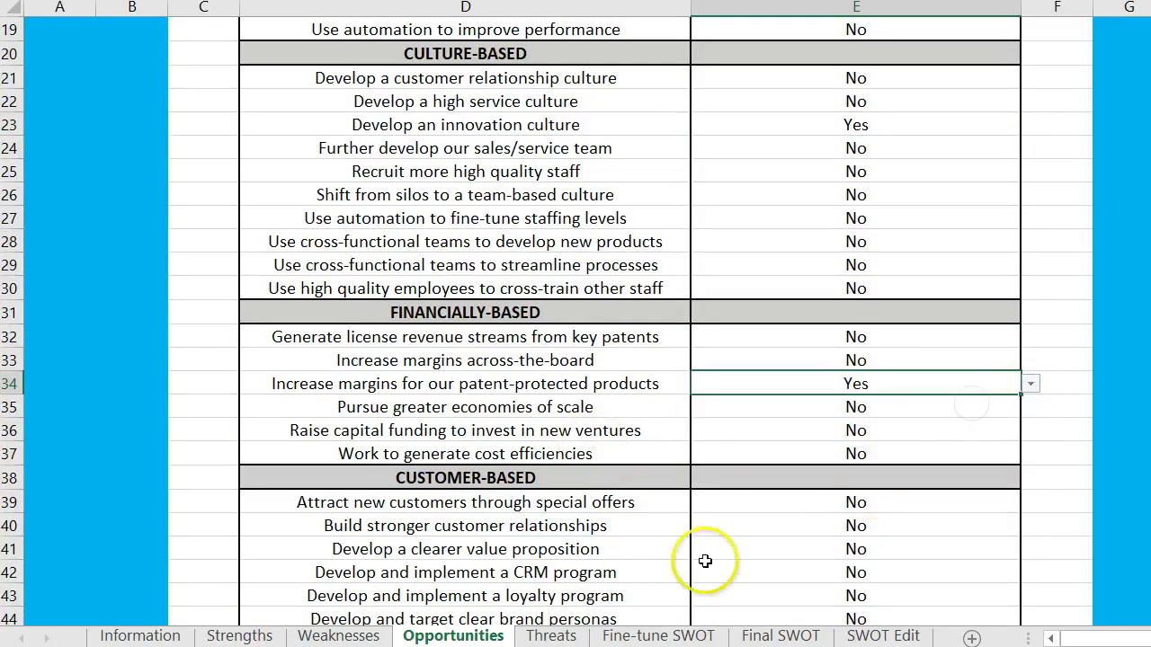
left_click(659, 636)
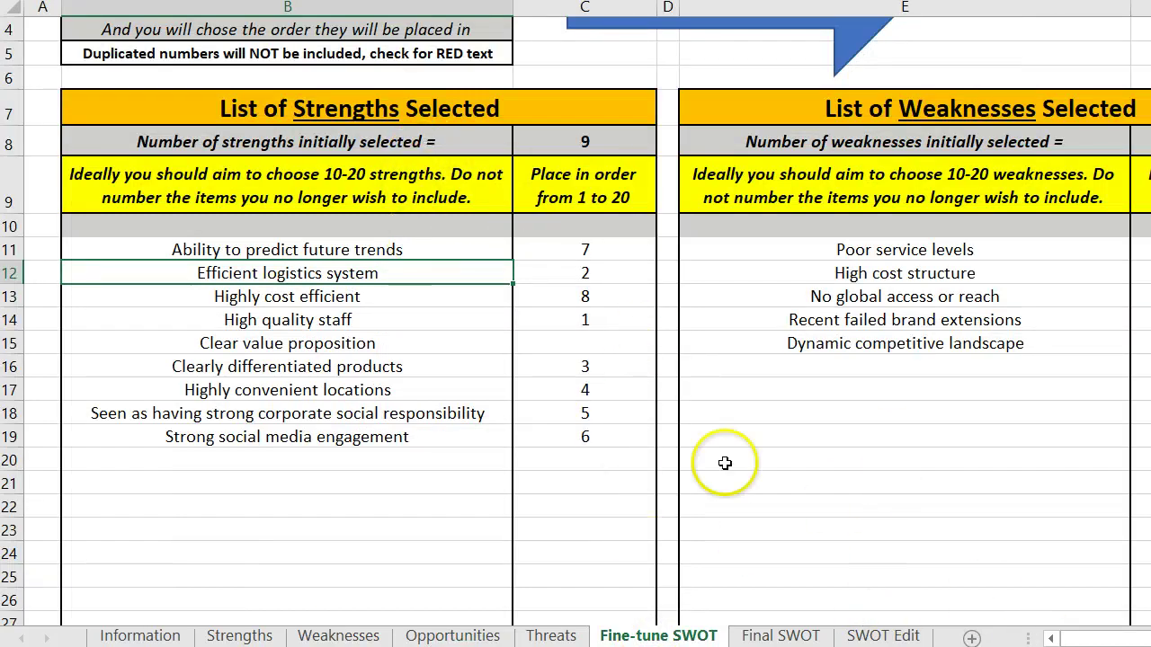
Check the current opportunities on the Final SWOT before re-ranking them
scroll(587, 323, "right", 10)
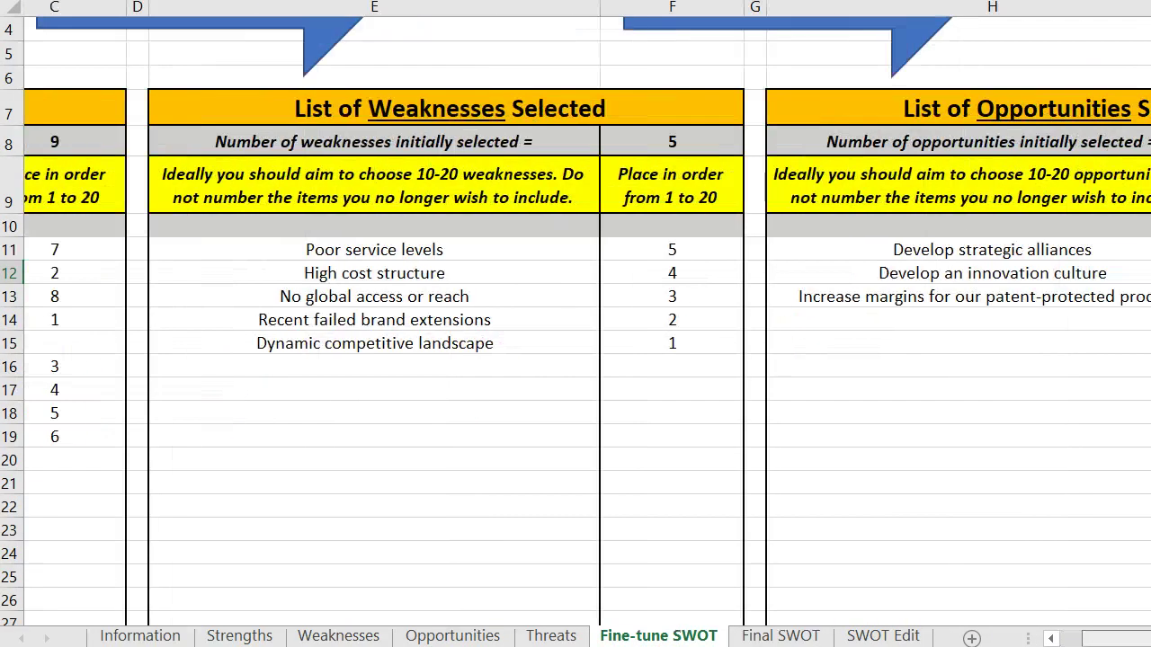
scroll(575, 323, "left", 2)
scroll(714, 338, "right", 3)
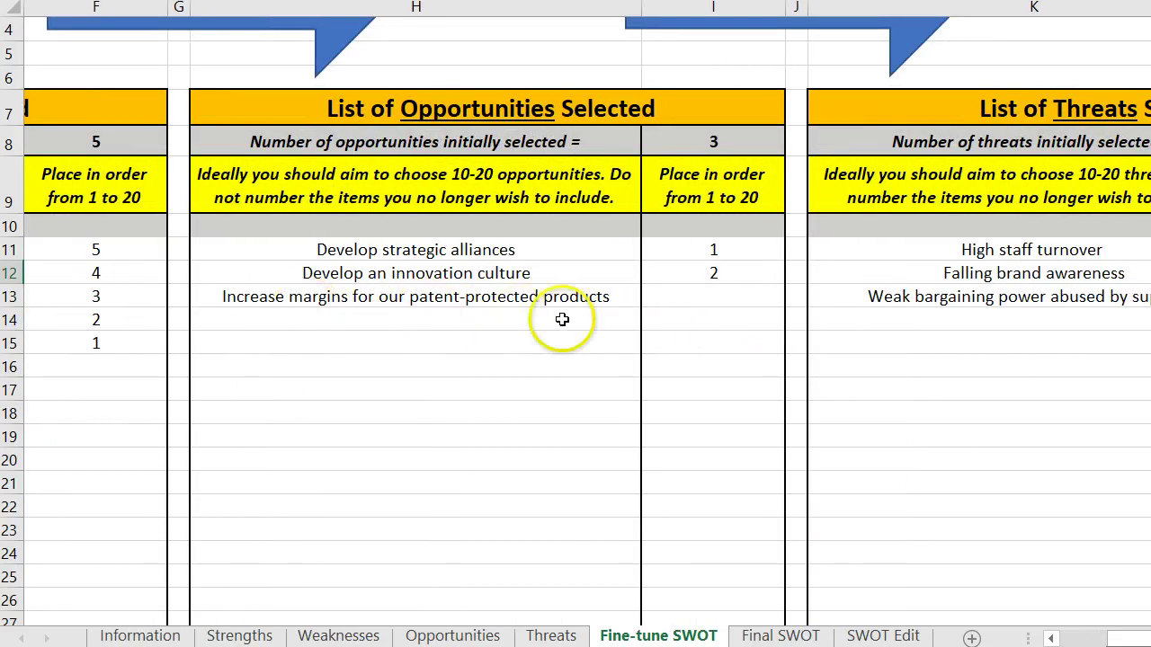
left_click(764, 634)
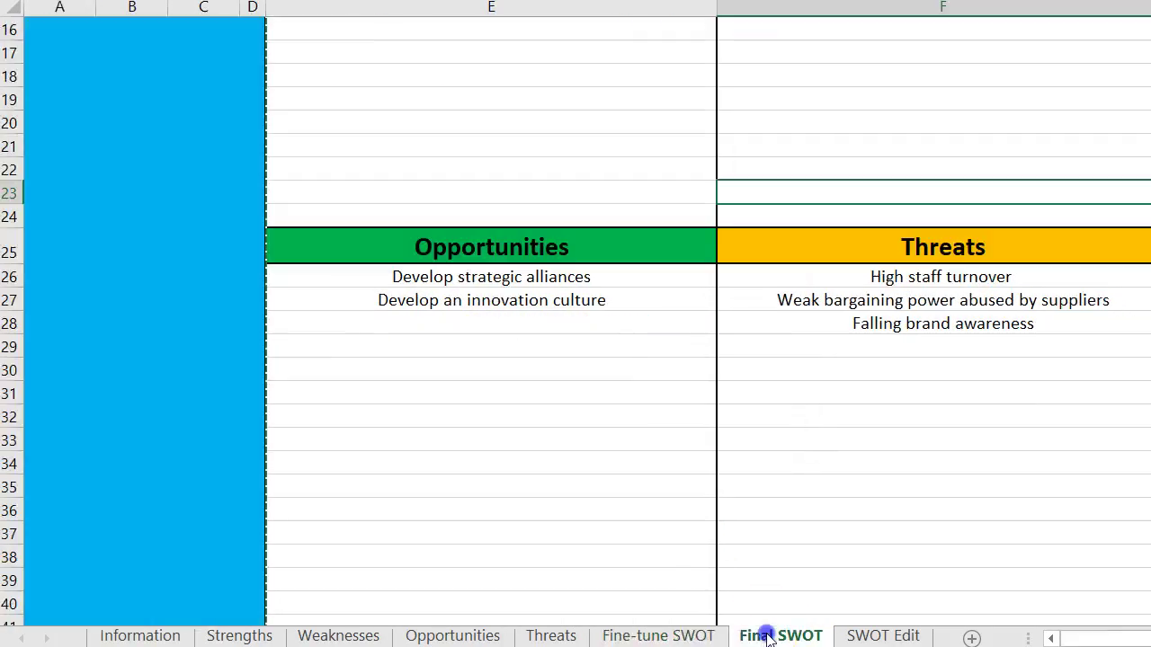
left_click(657, 633)
Rank patent-protected margins 1 and strategic alliances 3, review Final SWOT, then show Information
left_click(709, 299)
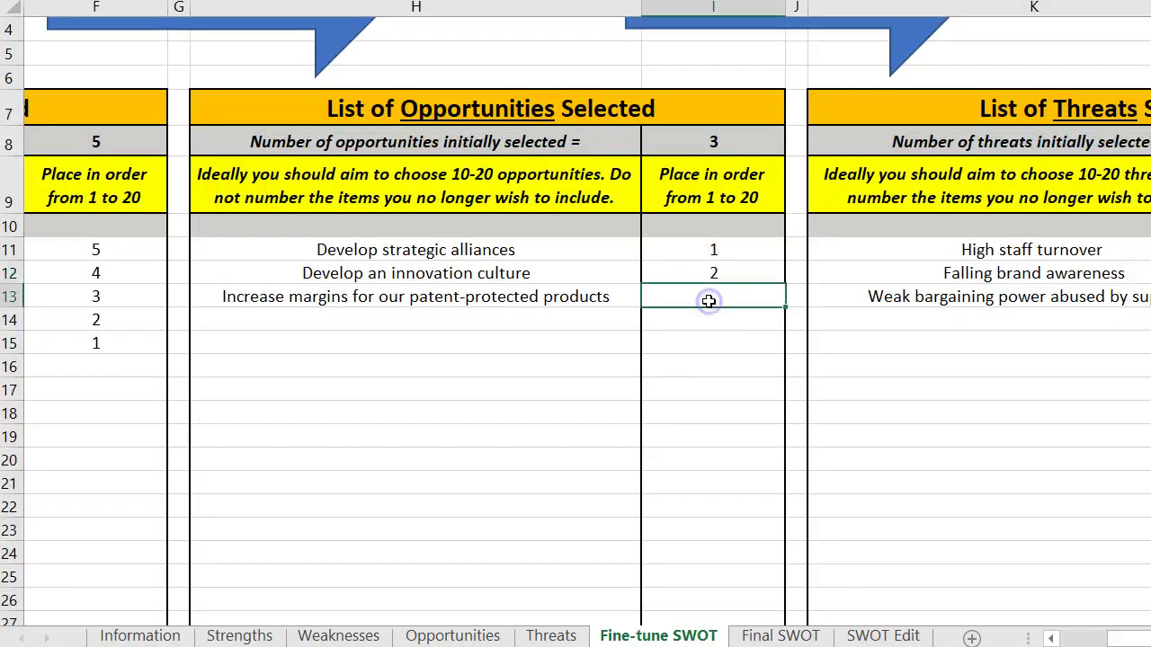
key("Up")
key("Up")
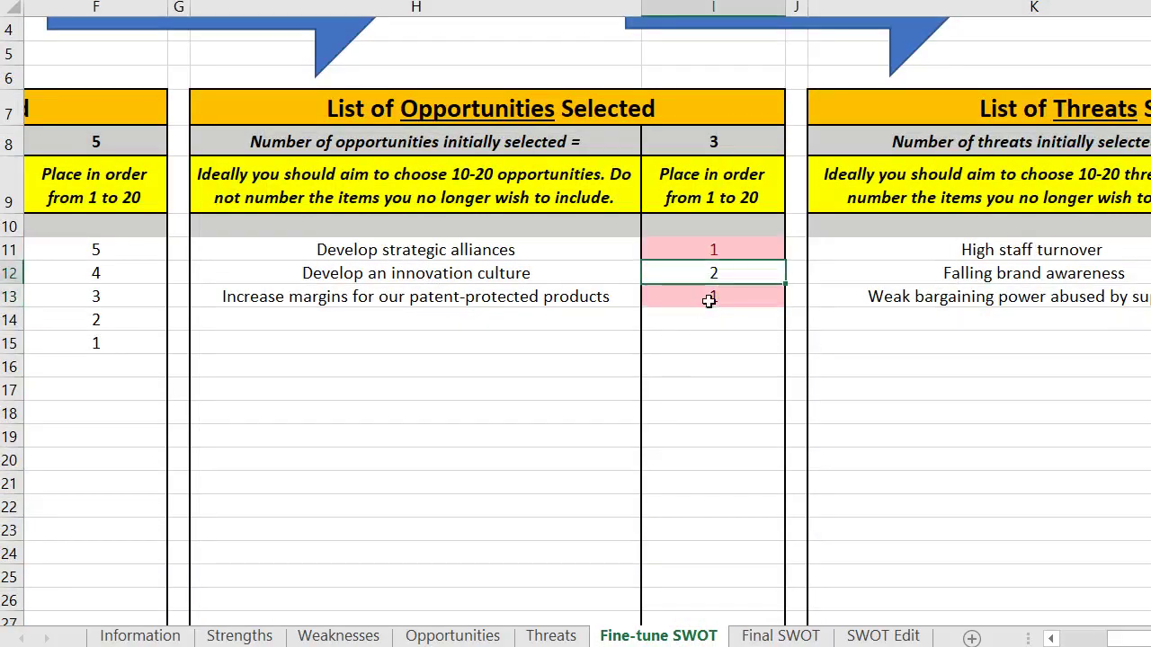
type("3")
key("Return")
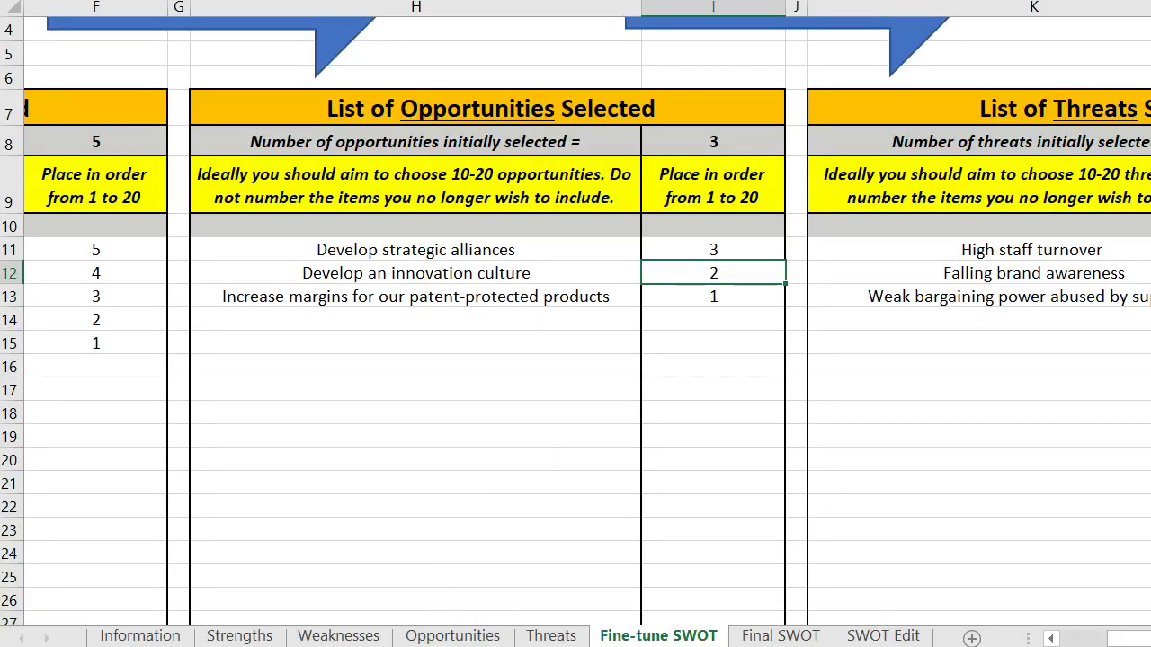
left_click(775, 629)
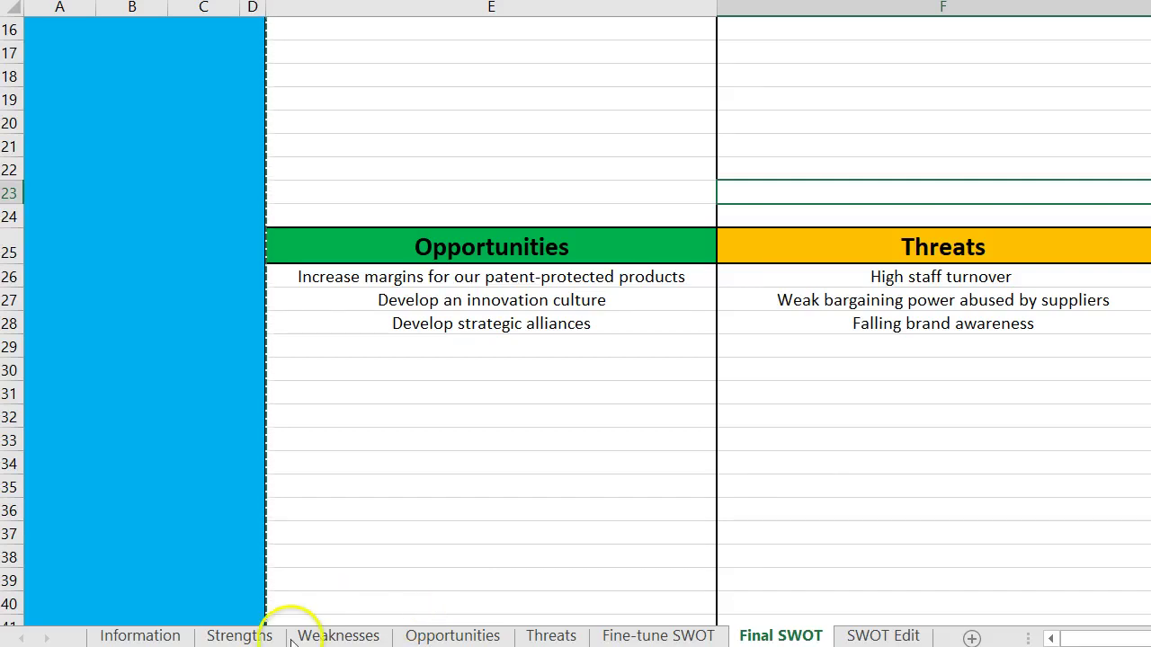
left_click(176, 637)
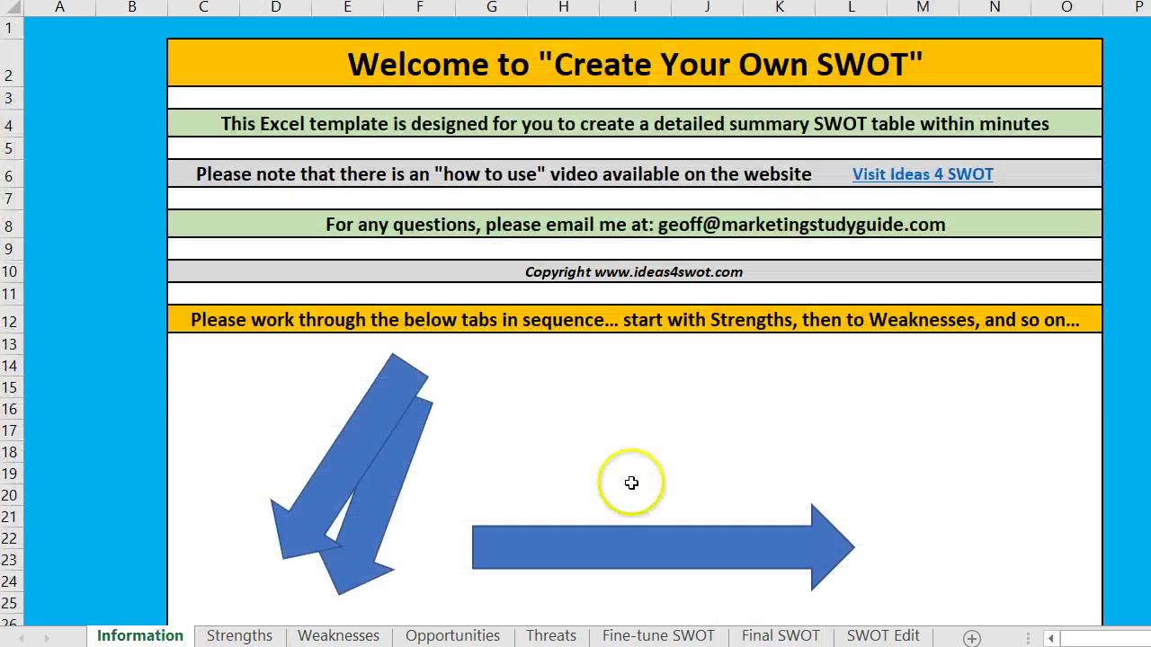